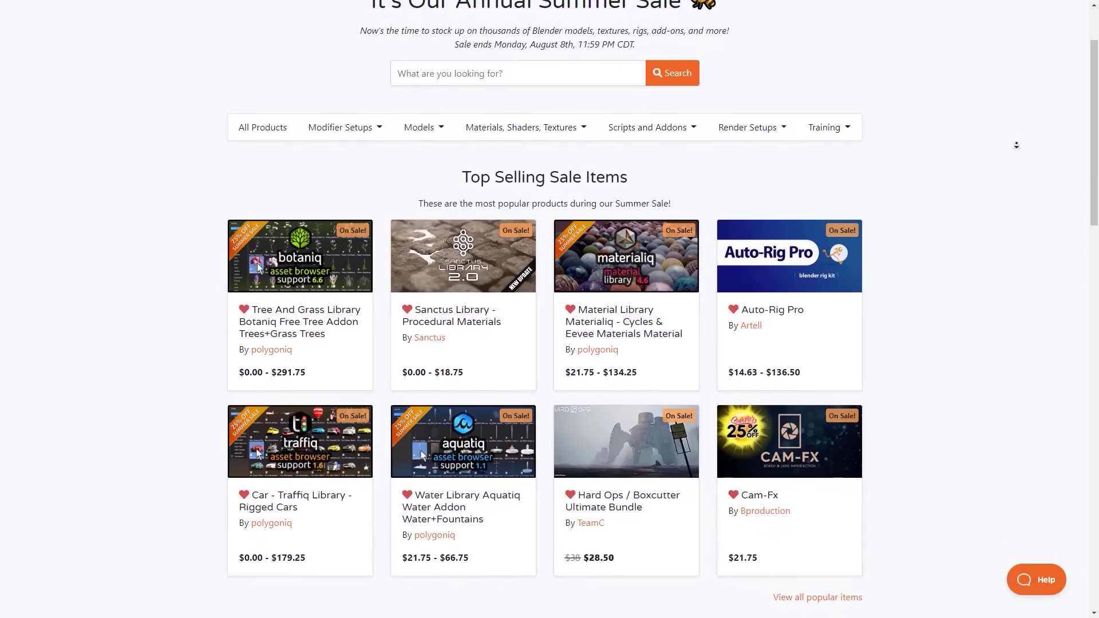
# - Browse the summer sale page's top selling items, featured goodies and brand new arrivals
pyautogui.scroll(-1, 1016, 146)
pyautogui.scroll(-1, 1015, 146)
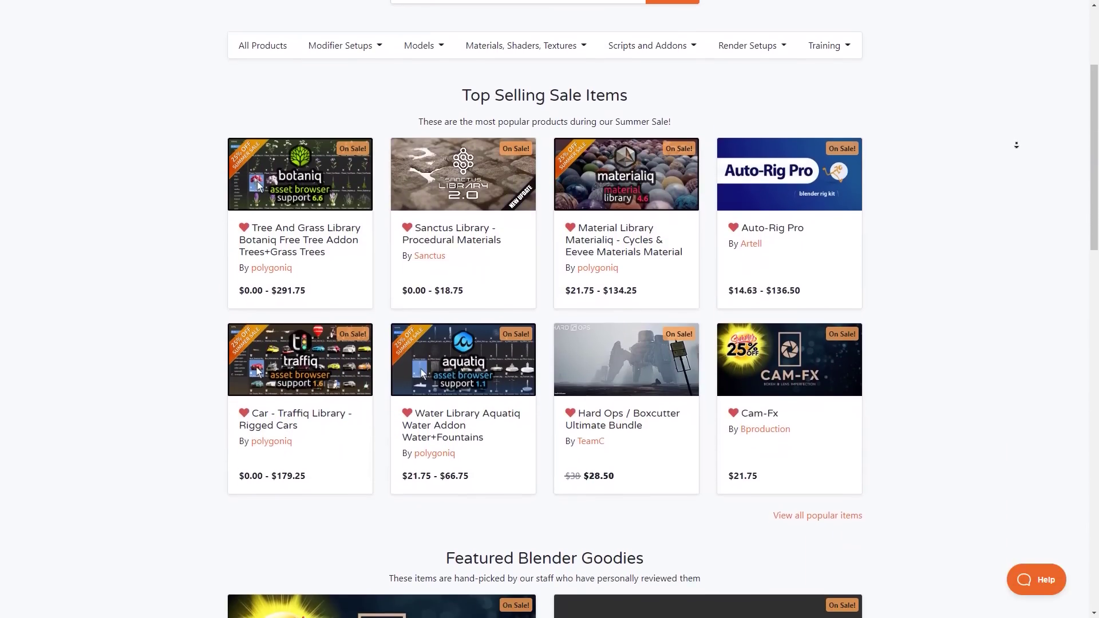
pyautogui.scroll(-3, 1015, 145)
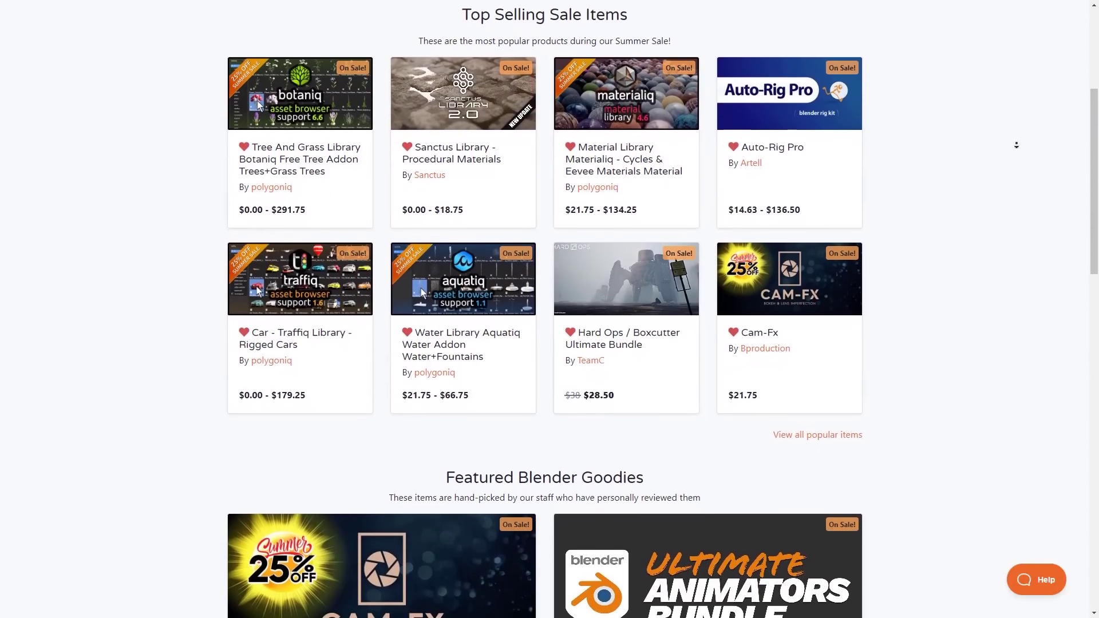
pyautogui.scroll(-4, 1016, 146)
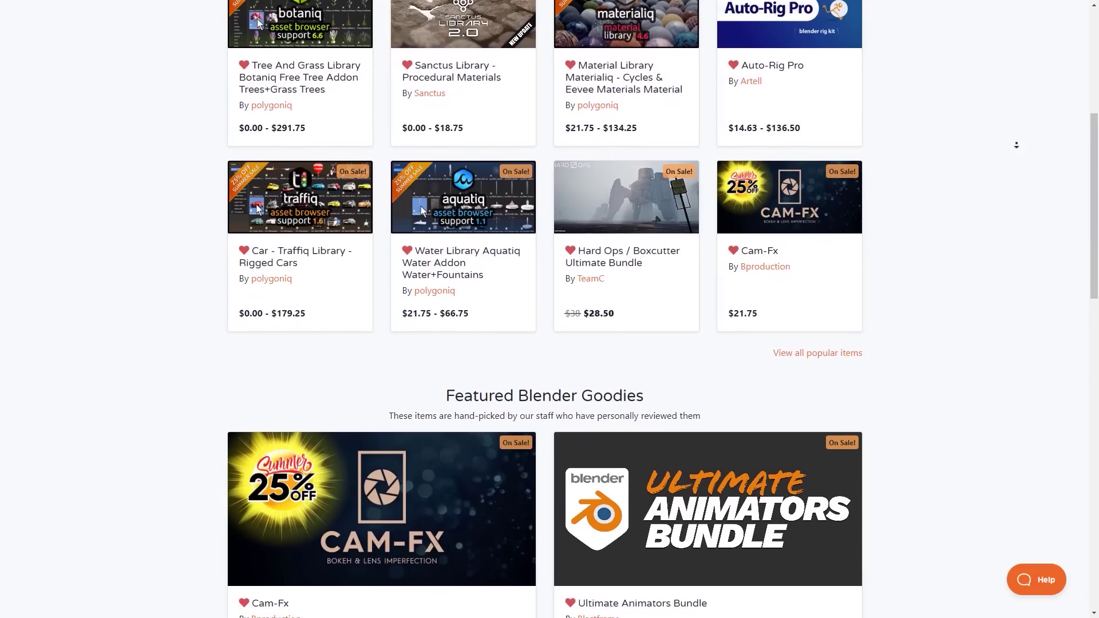
pyautogui.scroll(-4, 1016, 145)
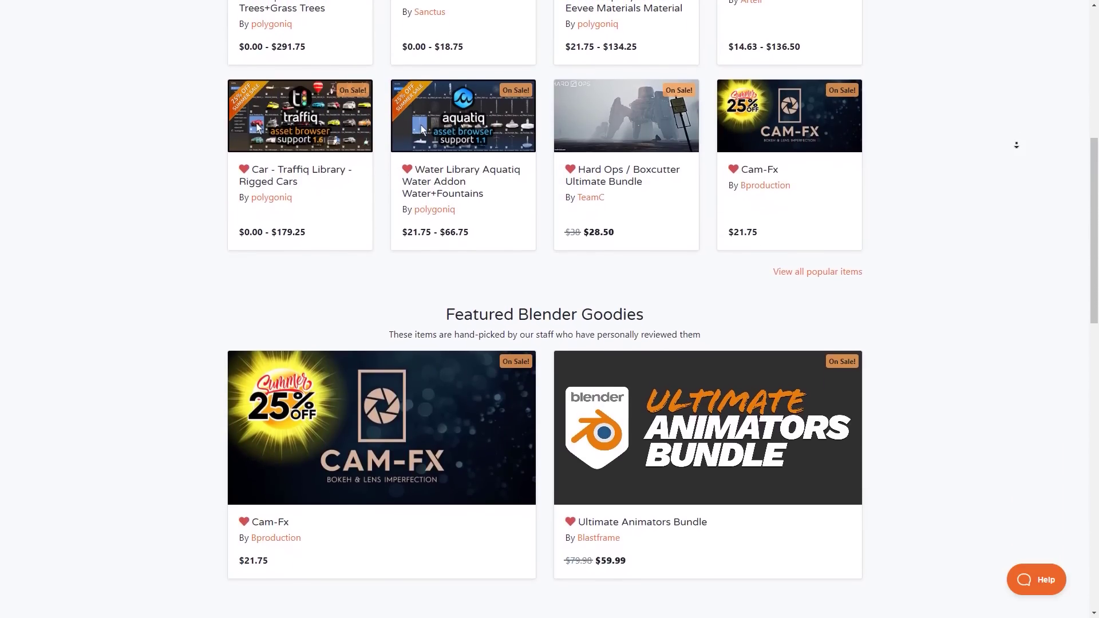
pyautogui.scroll(-4, 1016, 146)
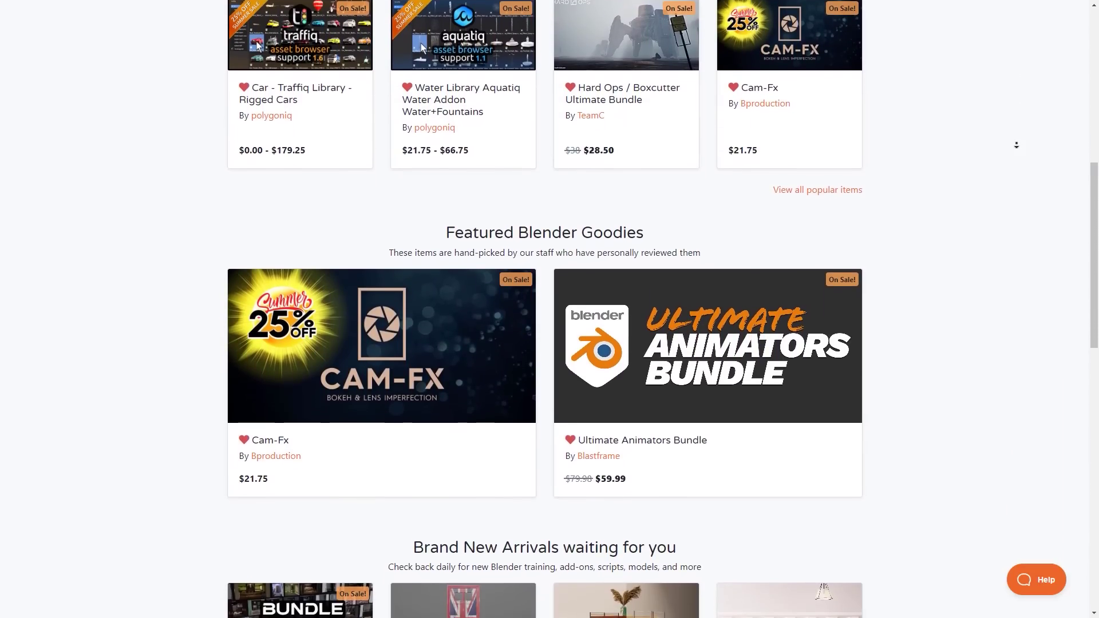
pyautogui.scroll(-4, 1016, 145)
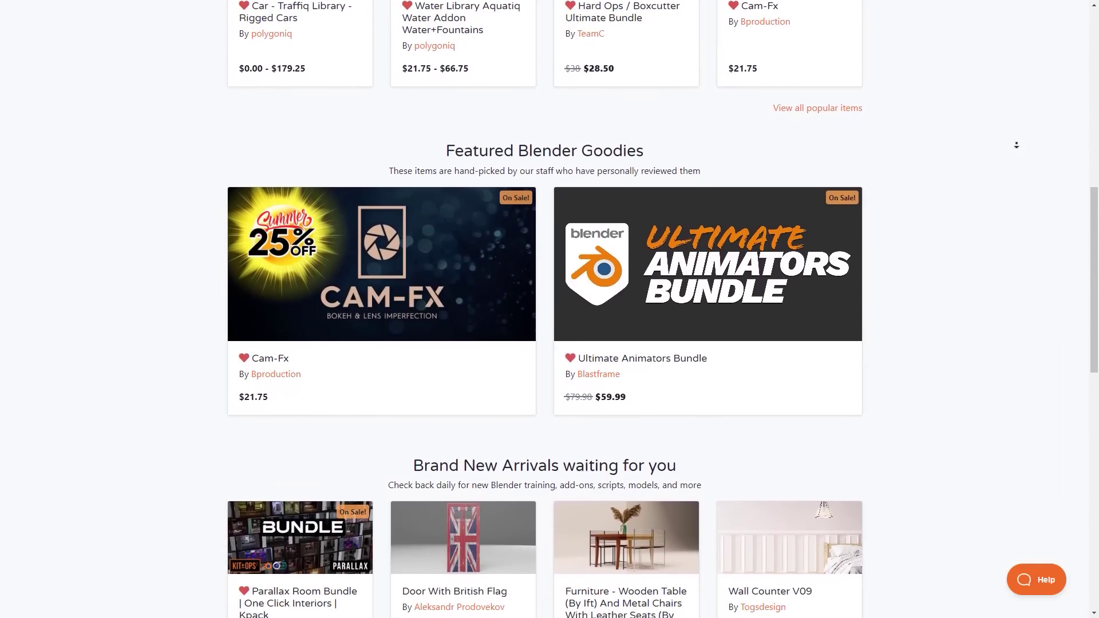
pyautogui.scroll(-4, 1016, 145)
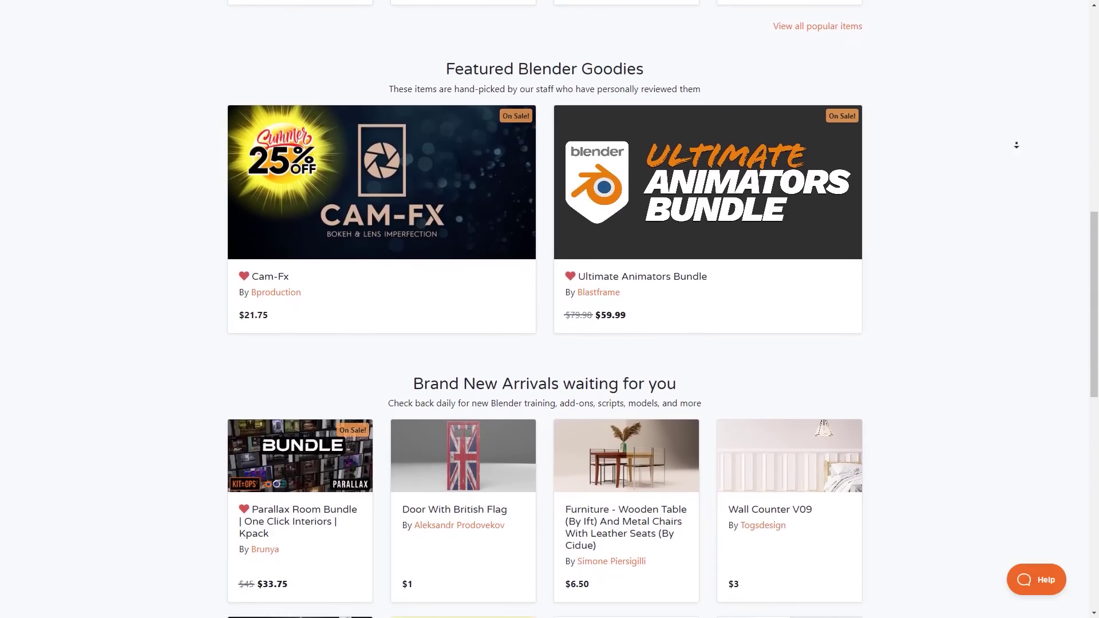
pyautogui.scroll(-4, 1016, 145)
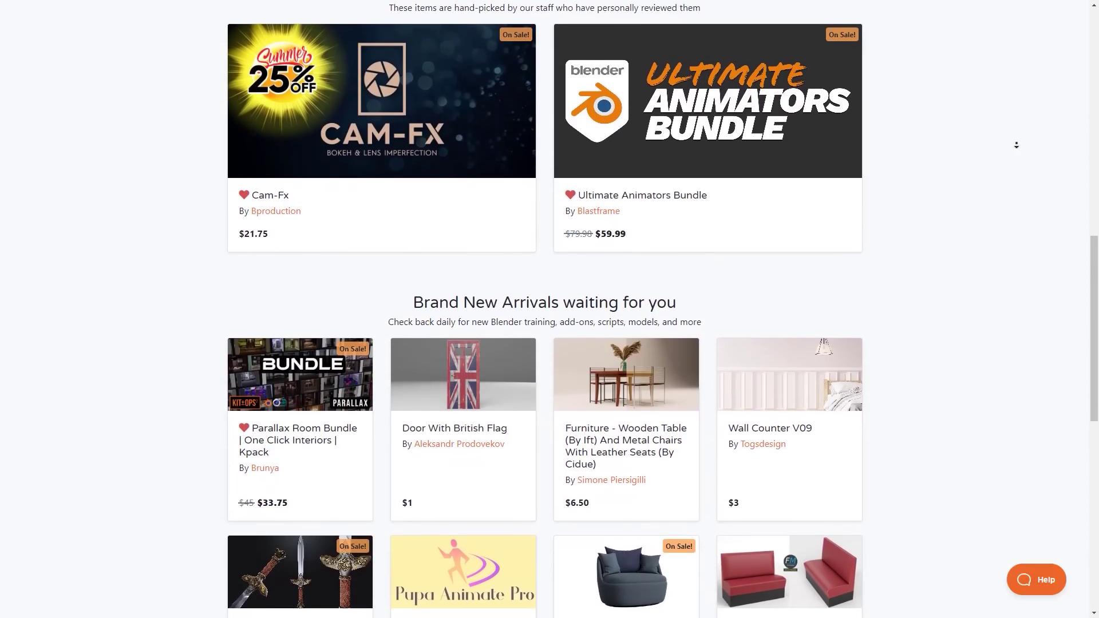
pyautogui.scroll(-3, 1016, 145)
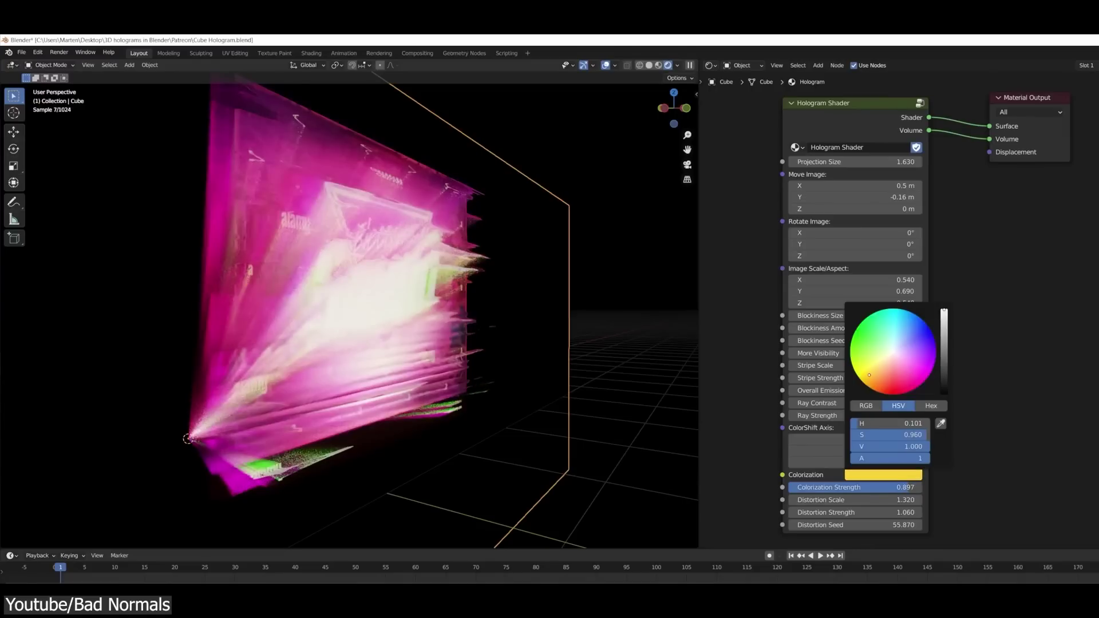
pyautogui.moveTo(535, 359); pyautogui.dragTo(430, 376, button='middle')
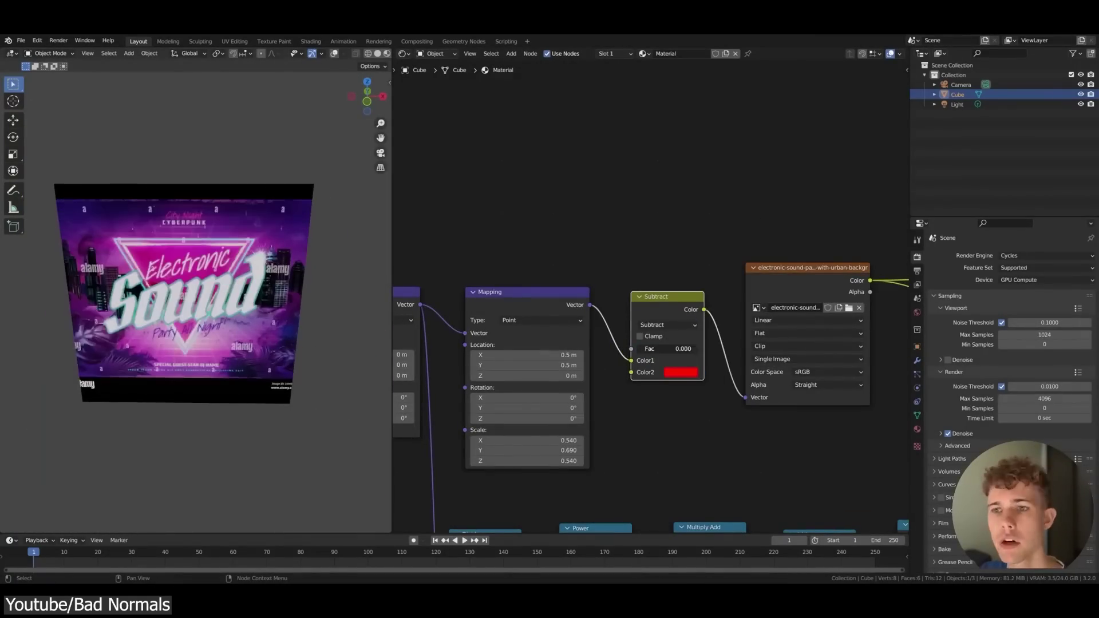
pyautogui.scroll(2, 651, 304)
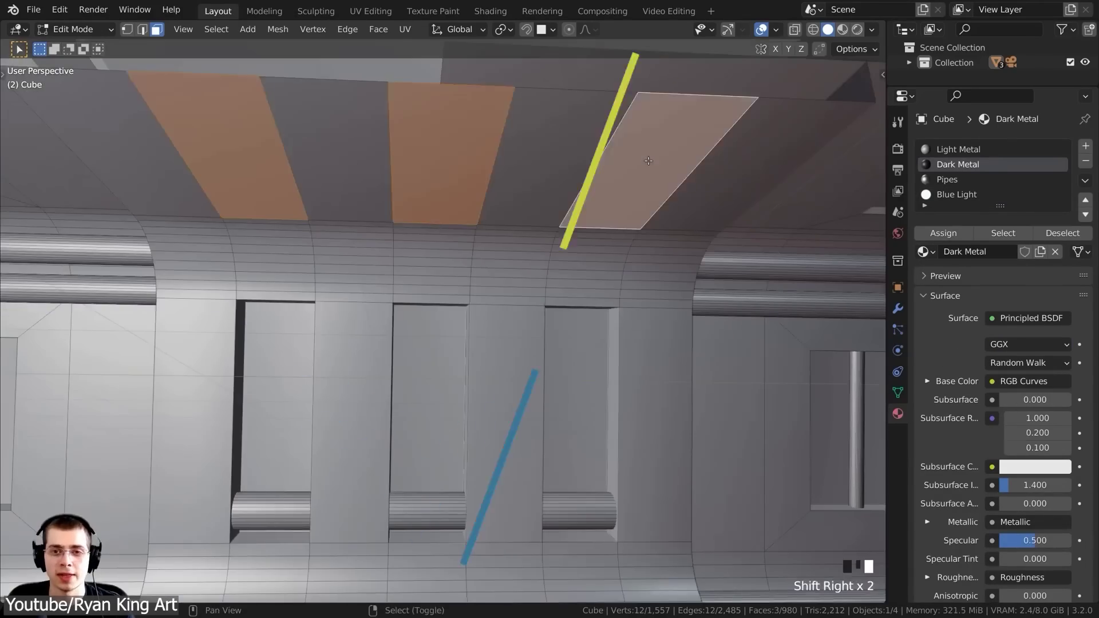
# - Select the recessed ceiling panel faces of the sci-fi passage's Cube in face select mode
pyautogui.moveTo(647, 161); pyautogui.dragTo(694, 97, button='middle')
pyautogui.click(718, 111)
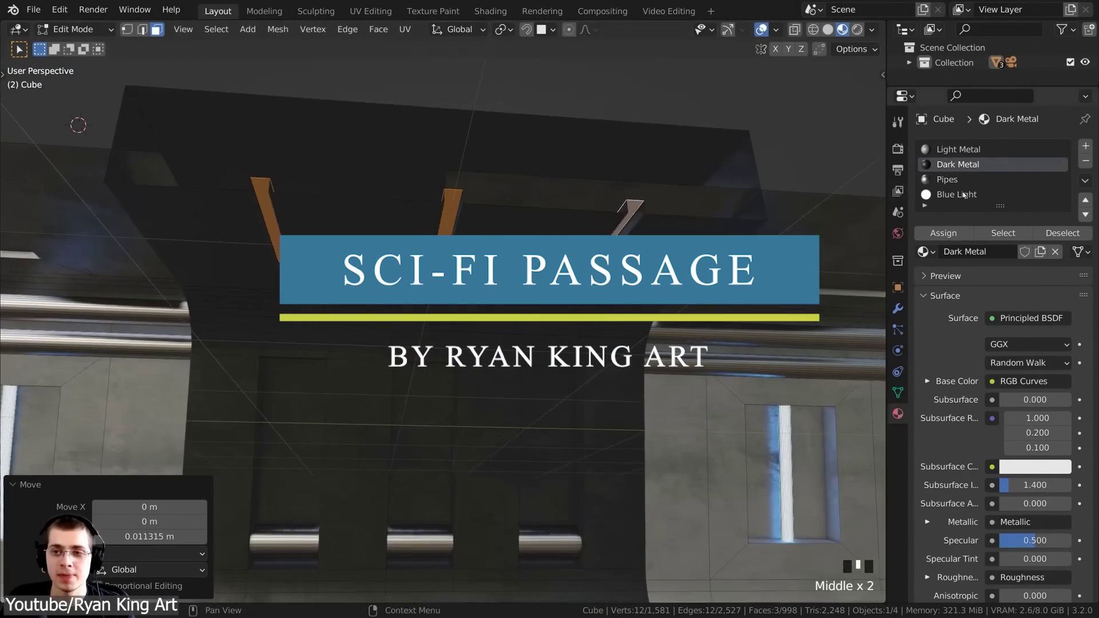
pyautogui.press('KP_0')
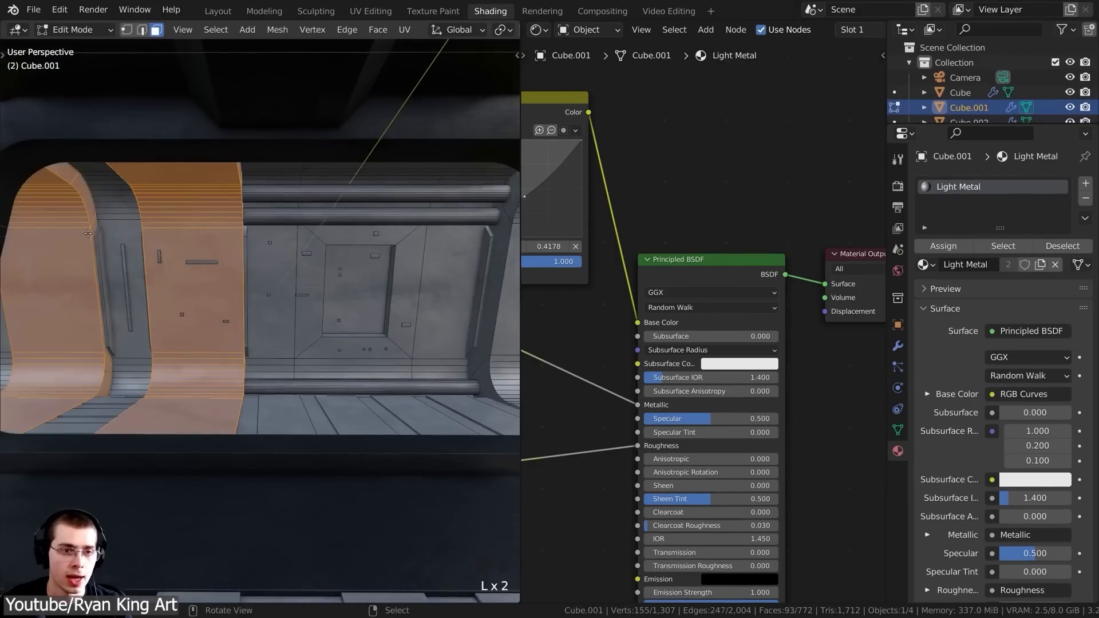
# - Fill Cube.001's third, fourth and fifth material slots with the existing Pipes, Blue Light and White Light materials
pyautogui.press('l')
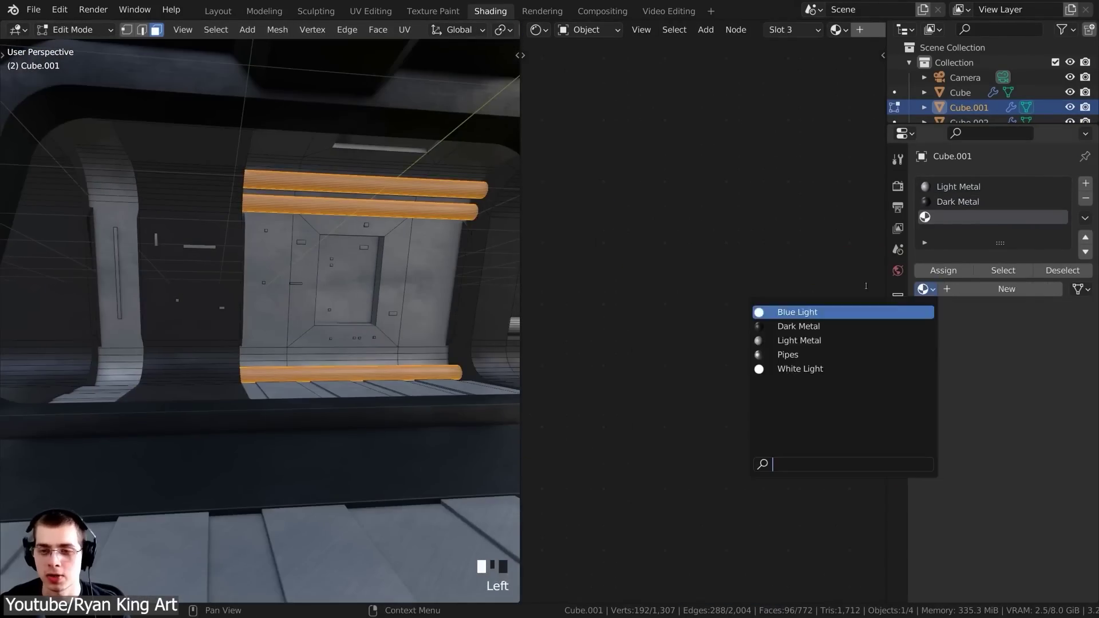
pyautogui.click(767, 356)
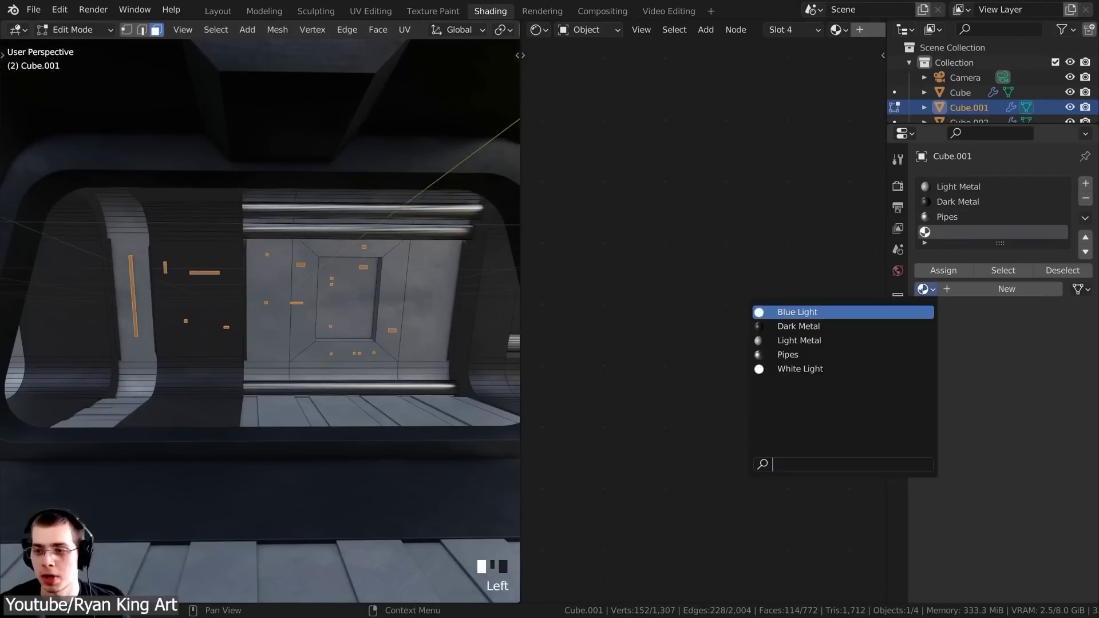
pyautogui.click(810, 312)
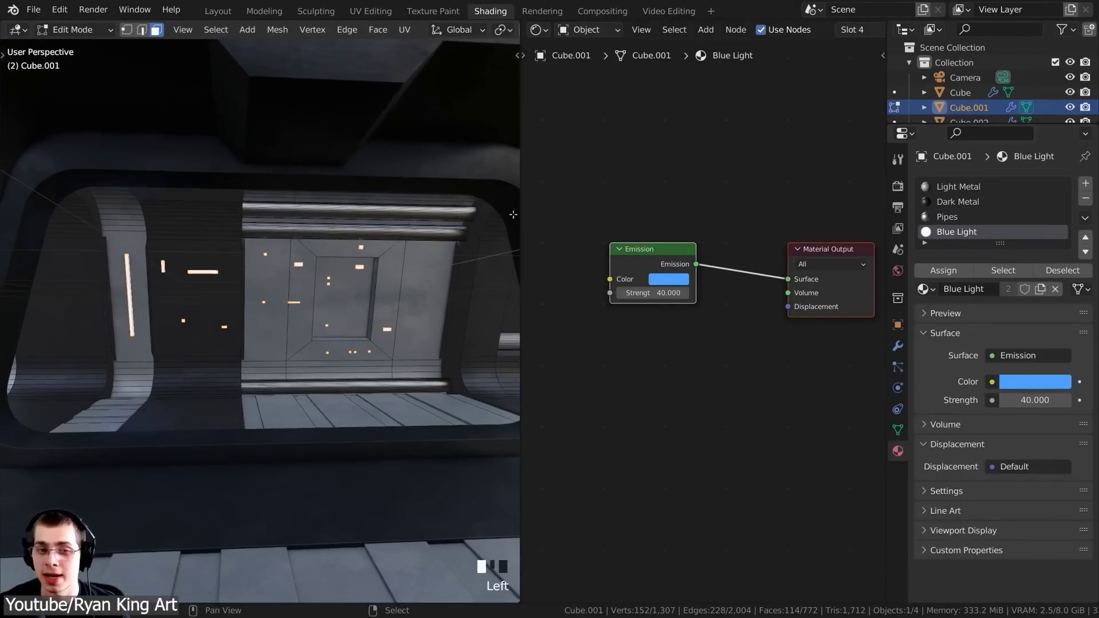
pyautogui.scroll(2, 349, 247)
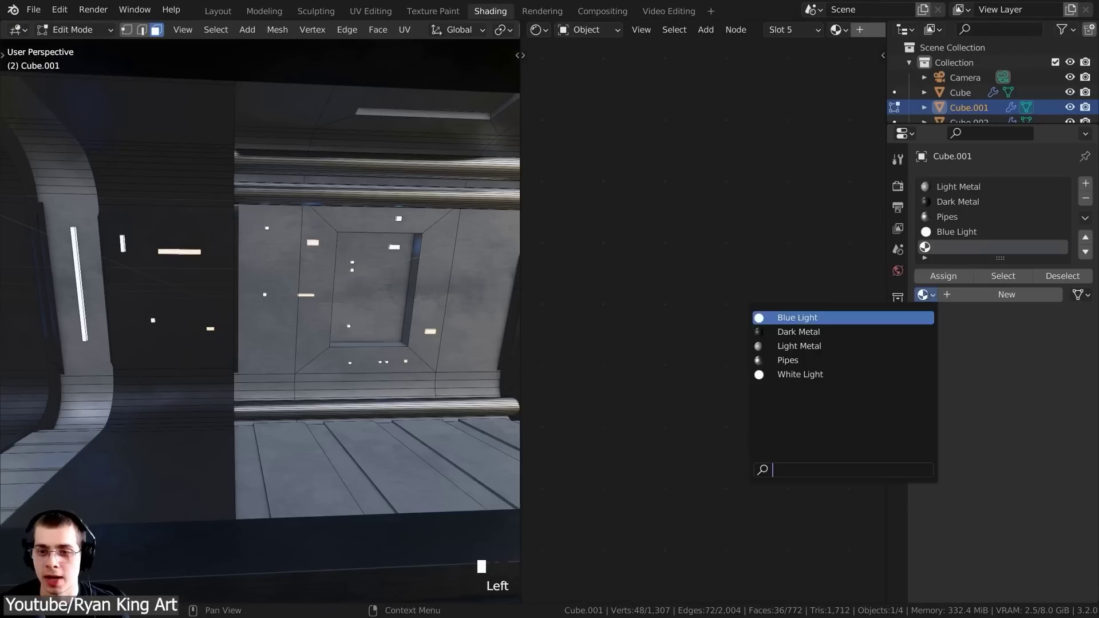
pyautogui.click(797, 373)
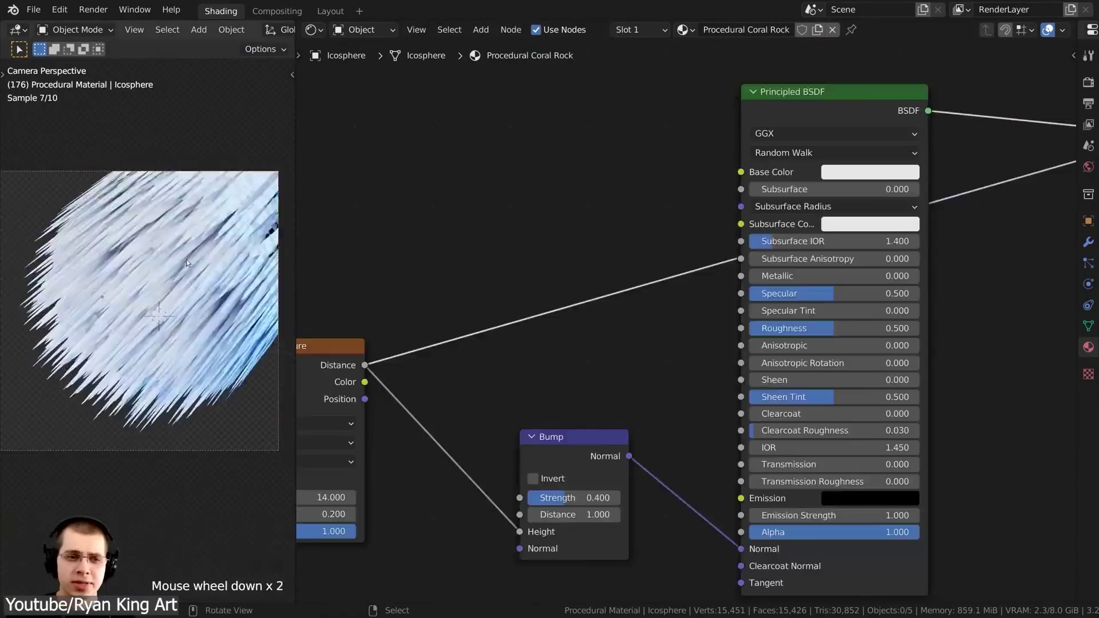
# - Select the Noise Texture node that feeds the Linear Light node in the Procedural Coral Rock material
pyautogui.hotkey('shift', 'a')
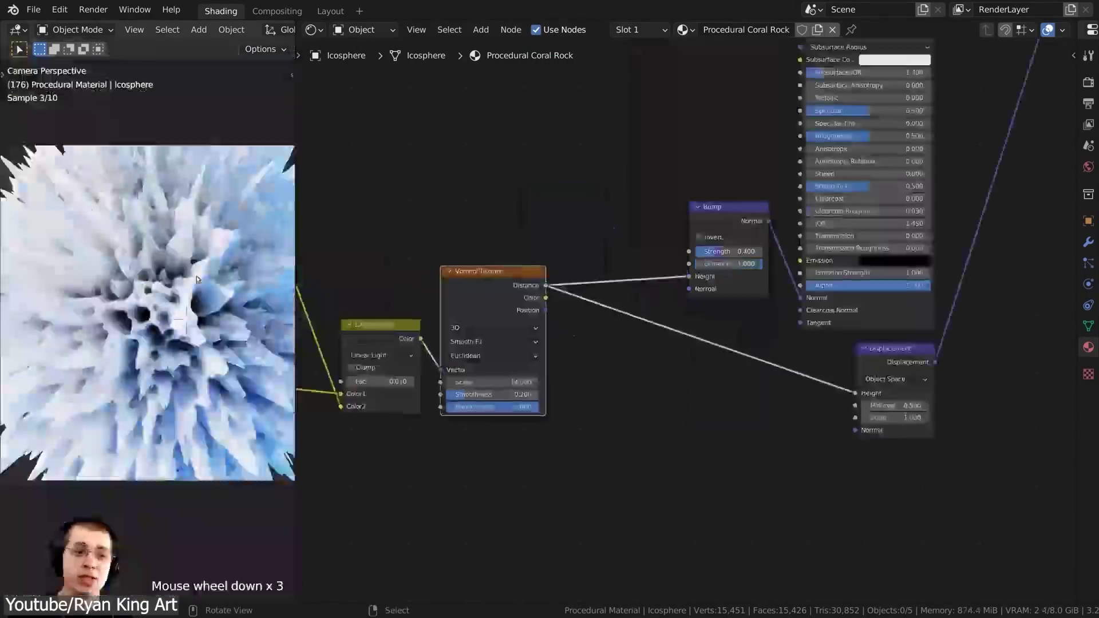
pyautogui.scroll(2, 801, 243)
pyautogui.click(558, 197)
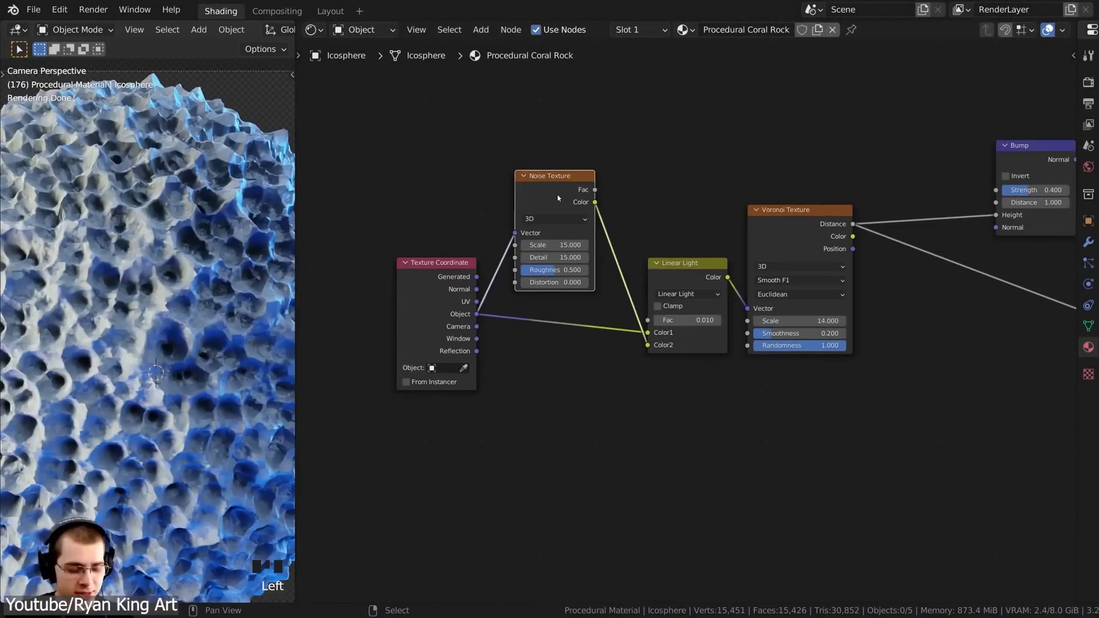
# - Insert a ColorRamp between the second Noise Texture and the Mix node's factor, with its white stop at 0.561
pyautogui.moveTo(703, 267); pyautogui.dragTo(619, 217, button='middle')
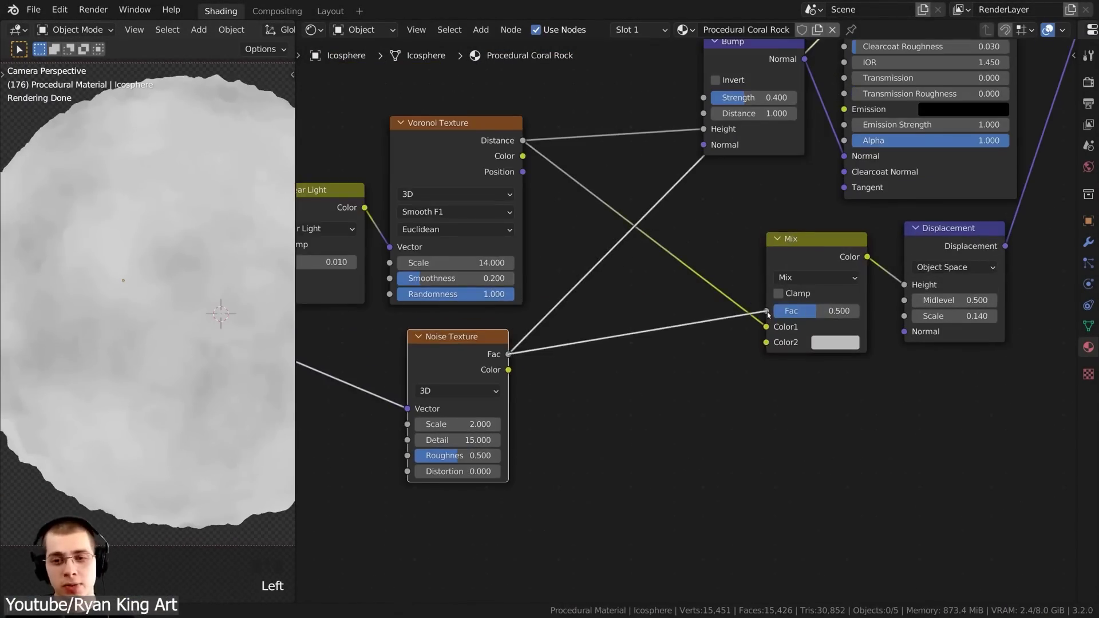
pyautogui.click(469, 336)
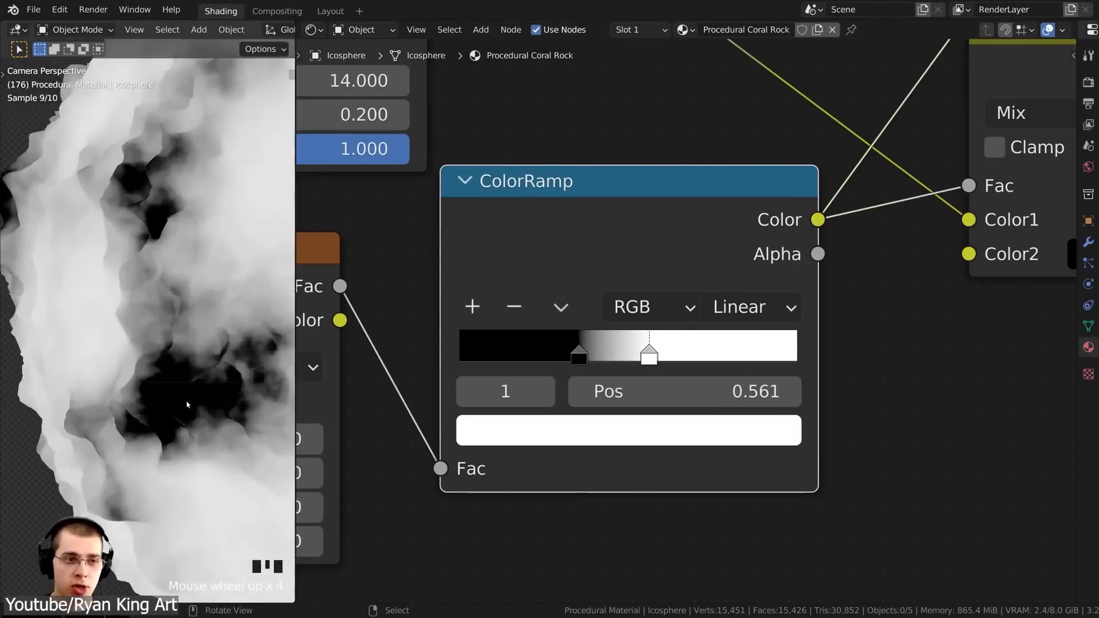
pyautogui.click(172, 292)
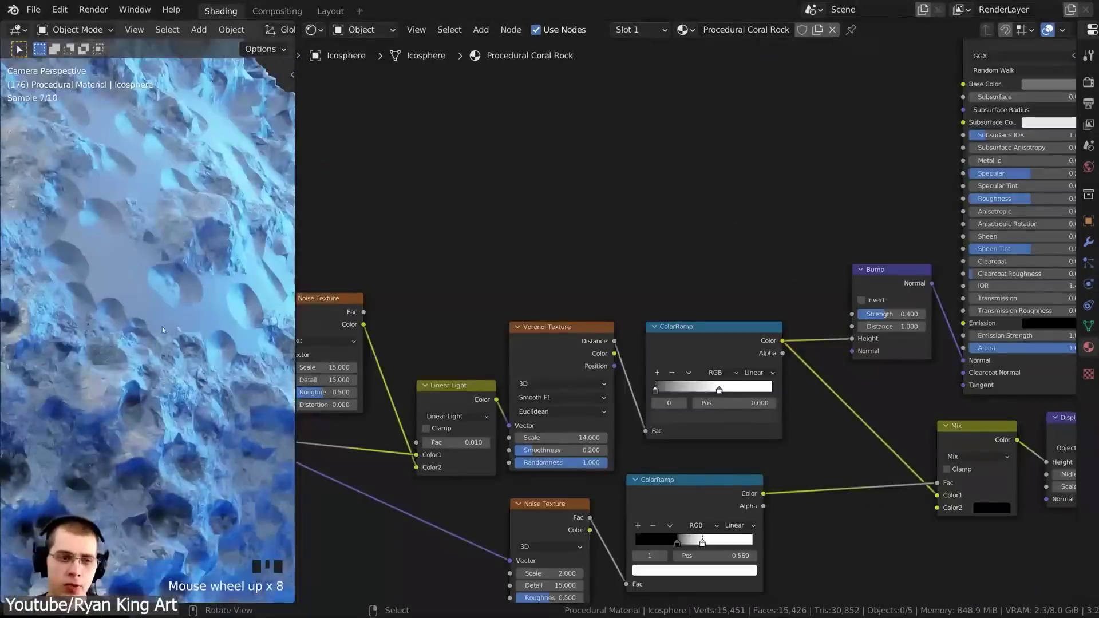
# - Open the dark stop's position for editing on the ColorRamp that drives the coral rock's Base Color
pyautogui.scroll(2, 818, 330)
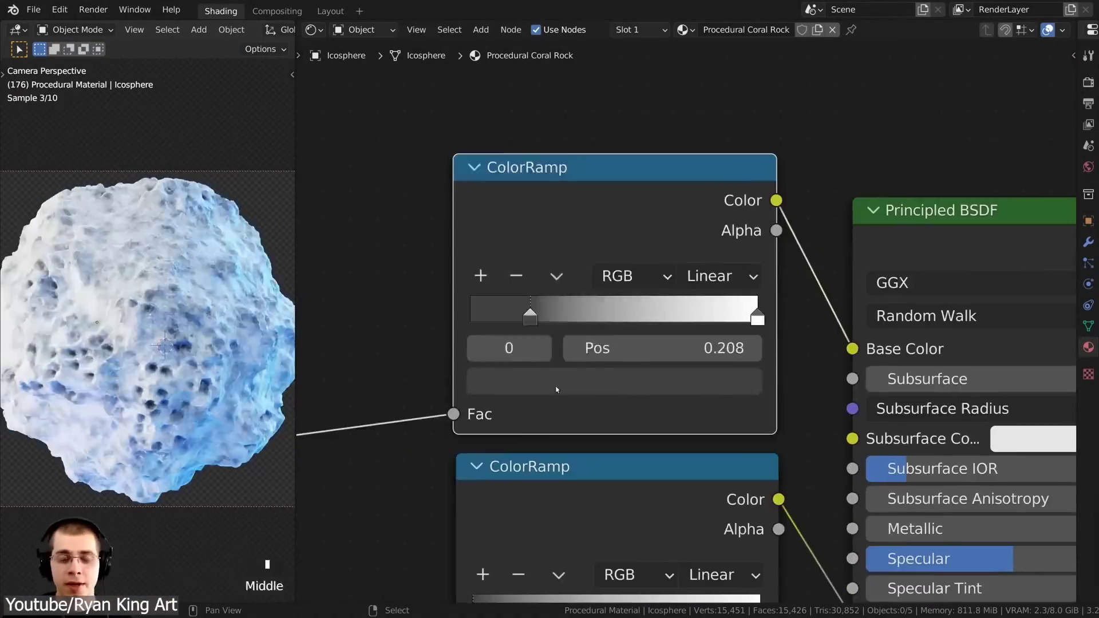
pyautogui.click(685, 349)
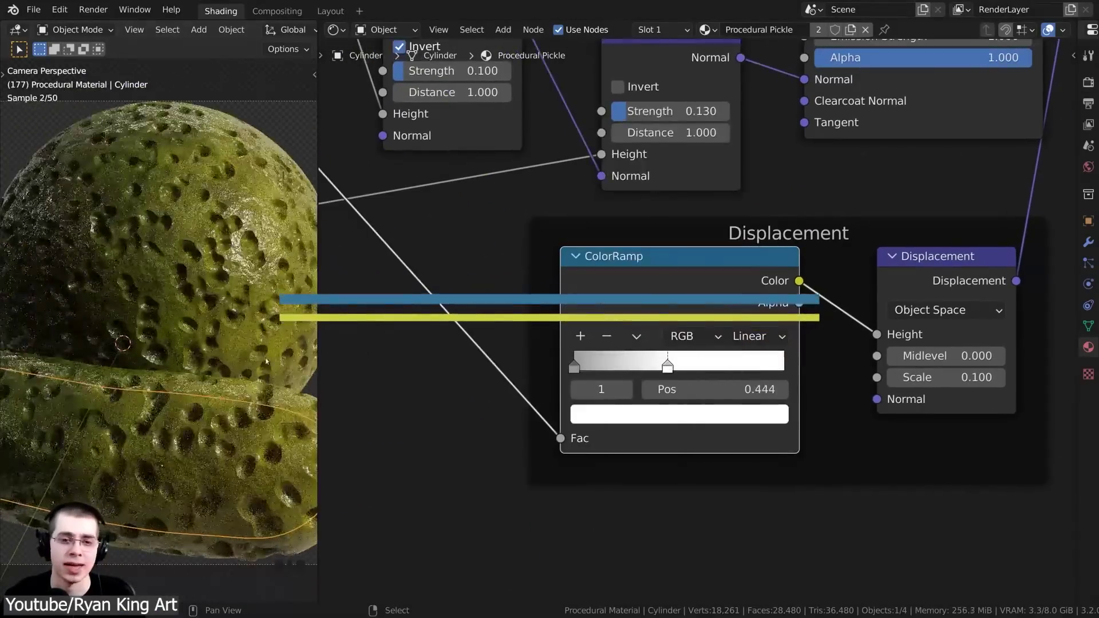
pyautogui.scroll(-3, 595, 394)
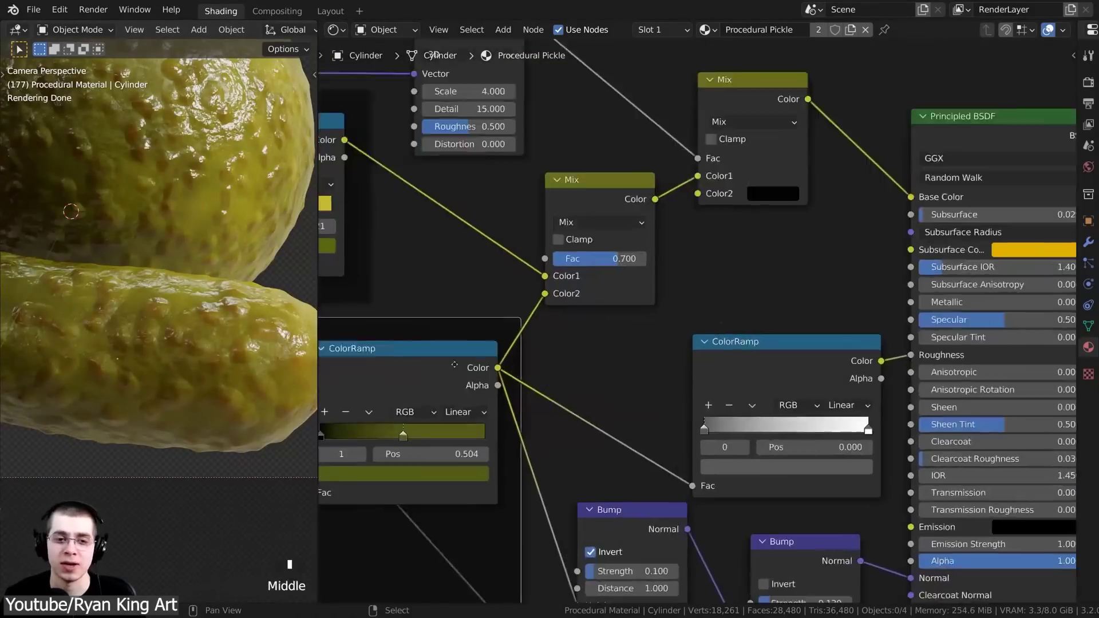
pyautogui.scroll(5, 602, 337)
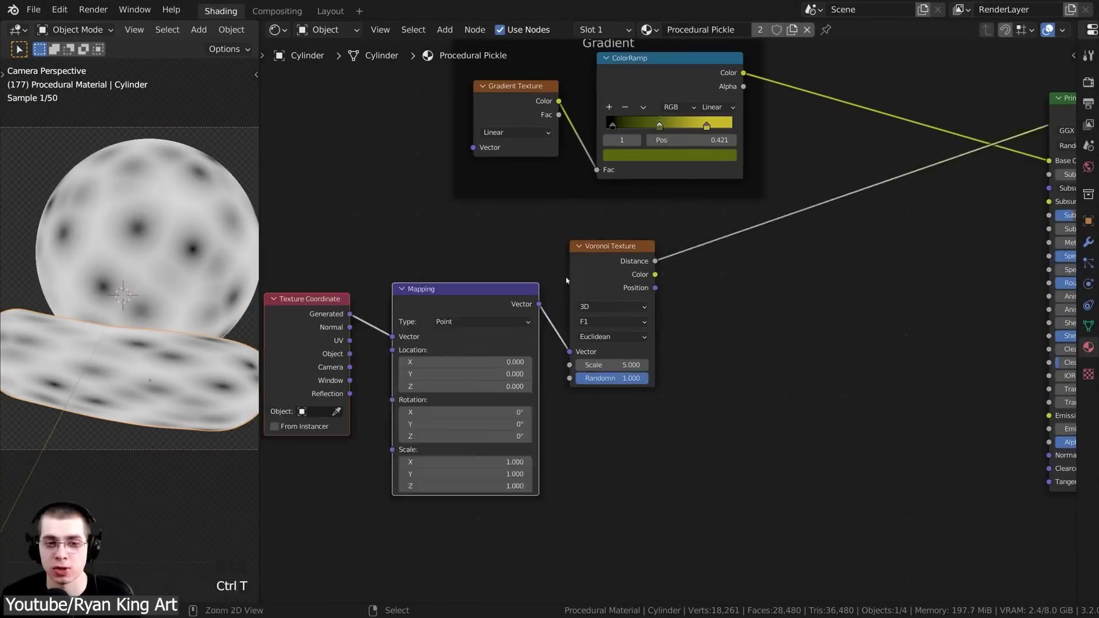
pyautogui.scroll(3, 429, 229)
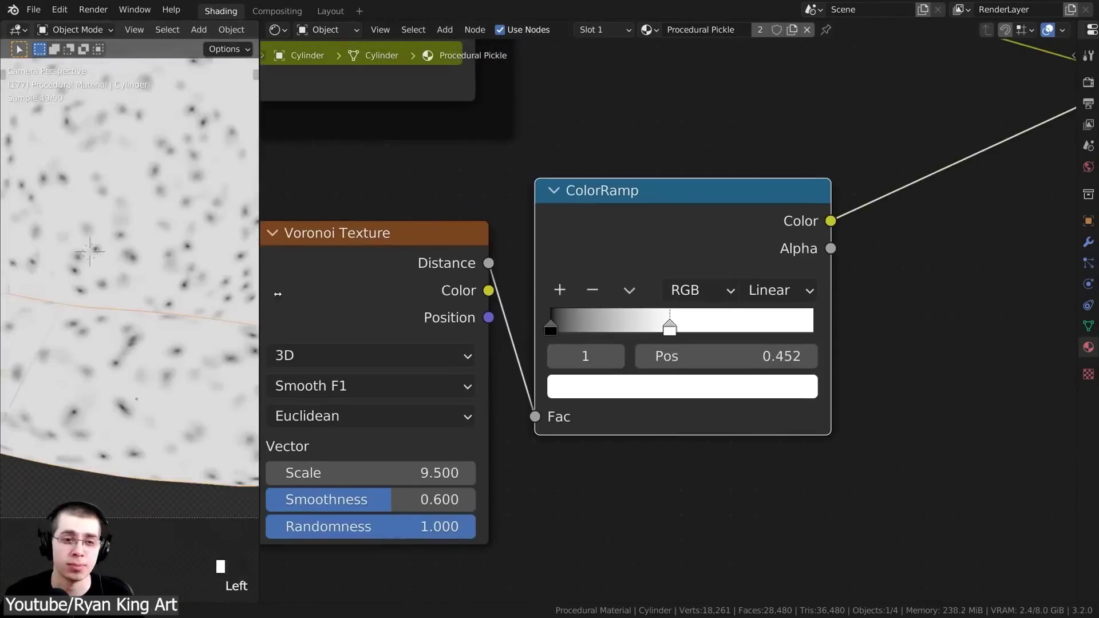
pyautogui.scroll(-2, 161, 176)
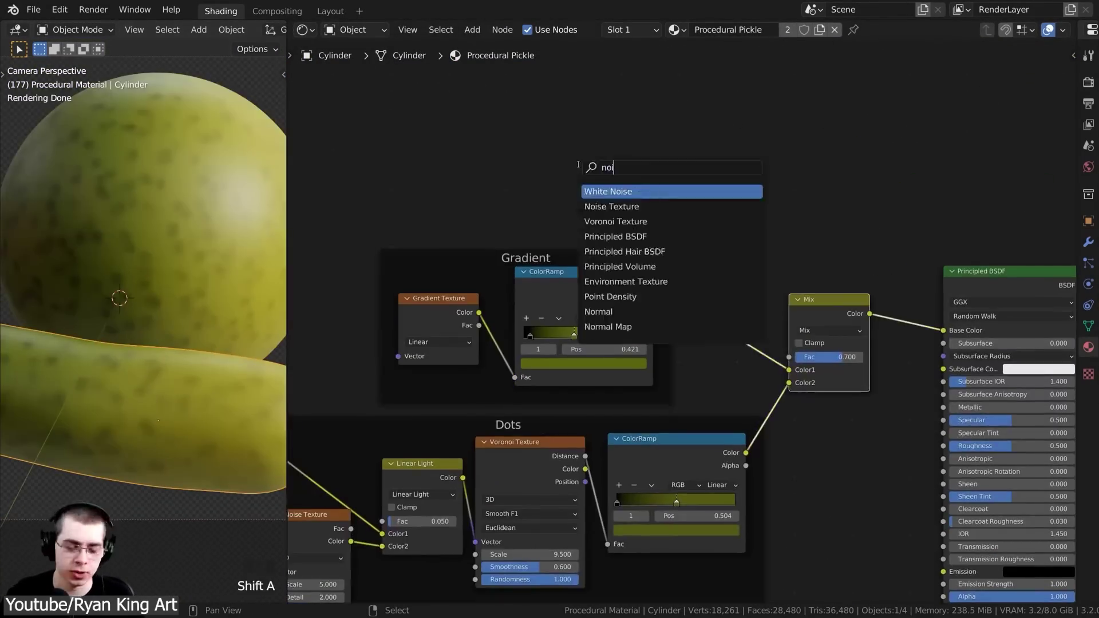
# - Connect the Dots ColorRamp's colour through a new ColorRamp to the Principled BSDF's Roughness in the Procedural Pickle material
pyautogui.keyDown('shift'); pyautogui.moveTo(476, 387); pyautogui.dragTo(475, 365, button='right'); pyautogui.keyUp('shift')
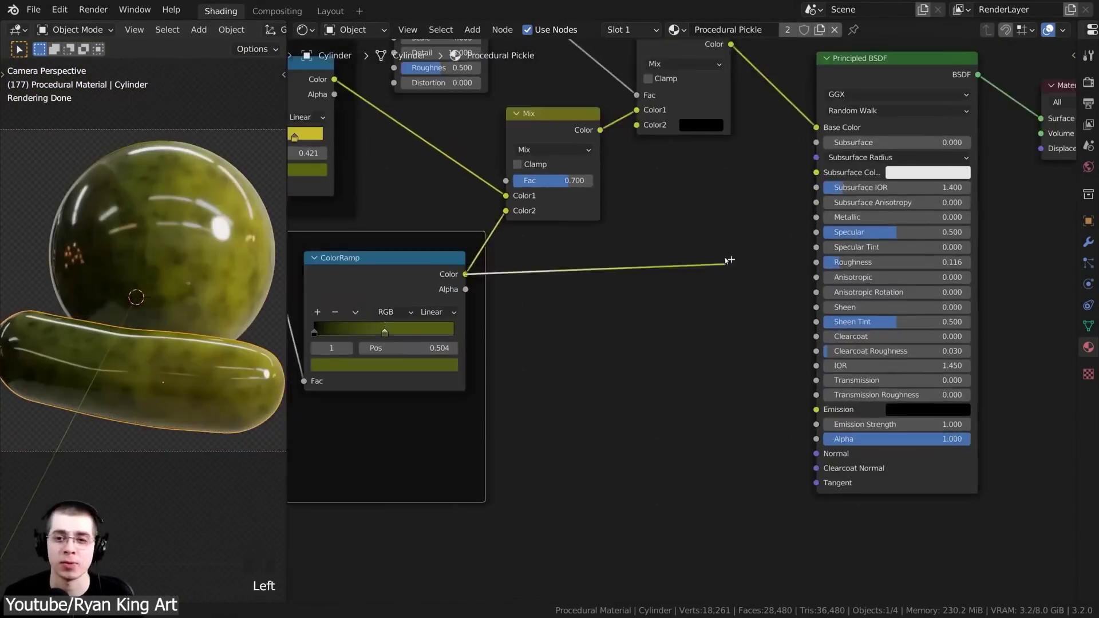
pyautogui.click(663, 264)
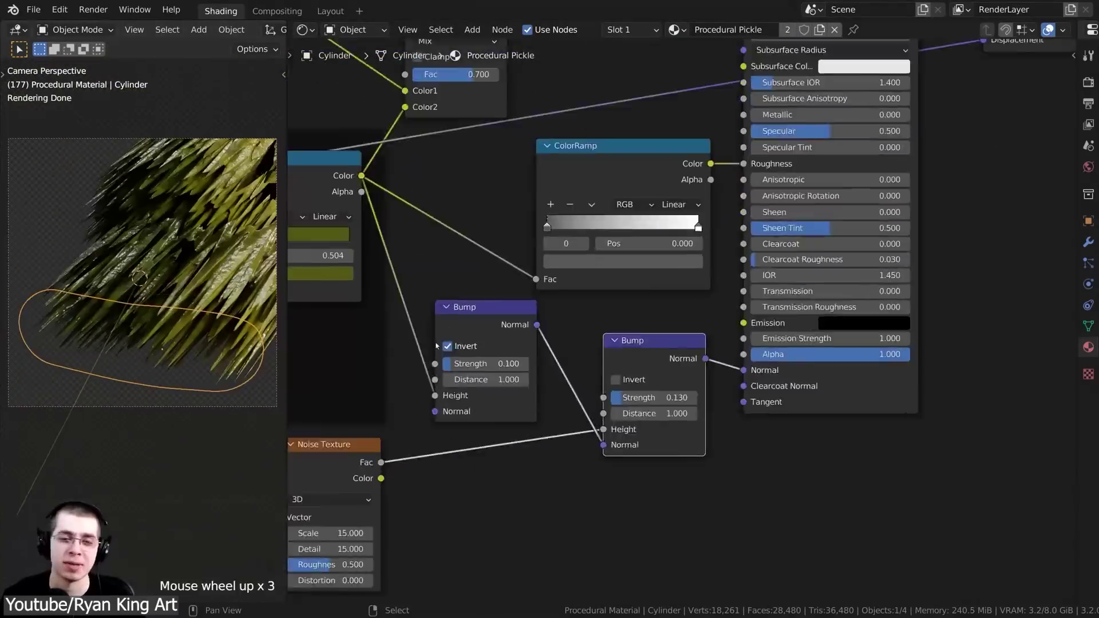
pyautogui.scroll(-4, 715, 348)
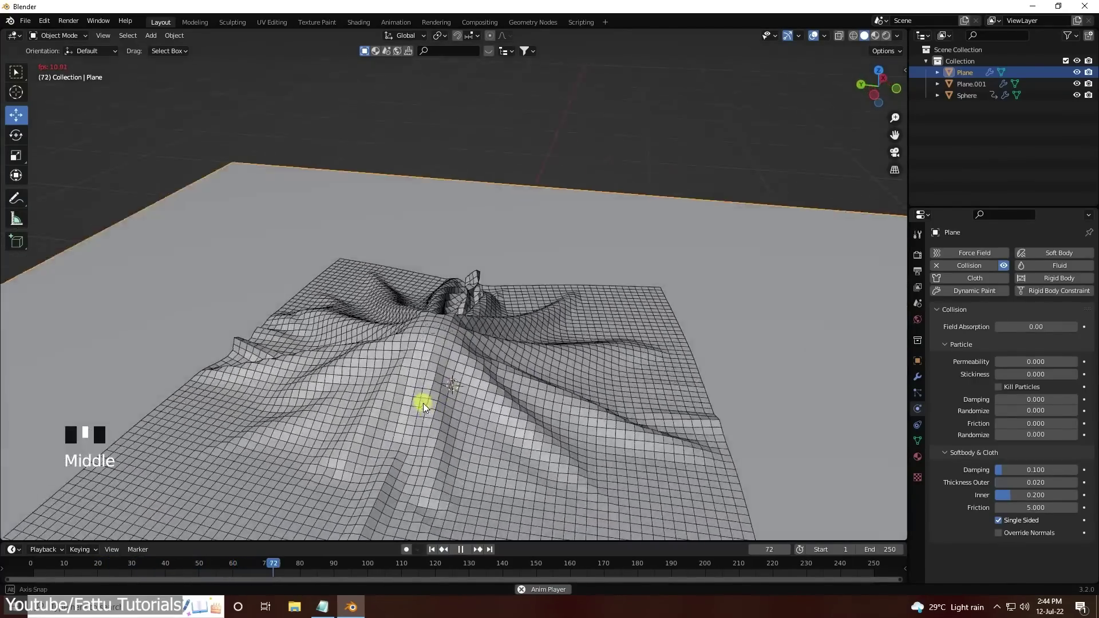
pyautogui.scroll(2, 432, 423)
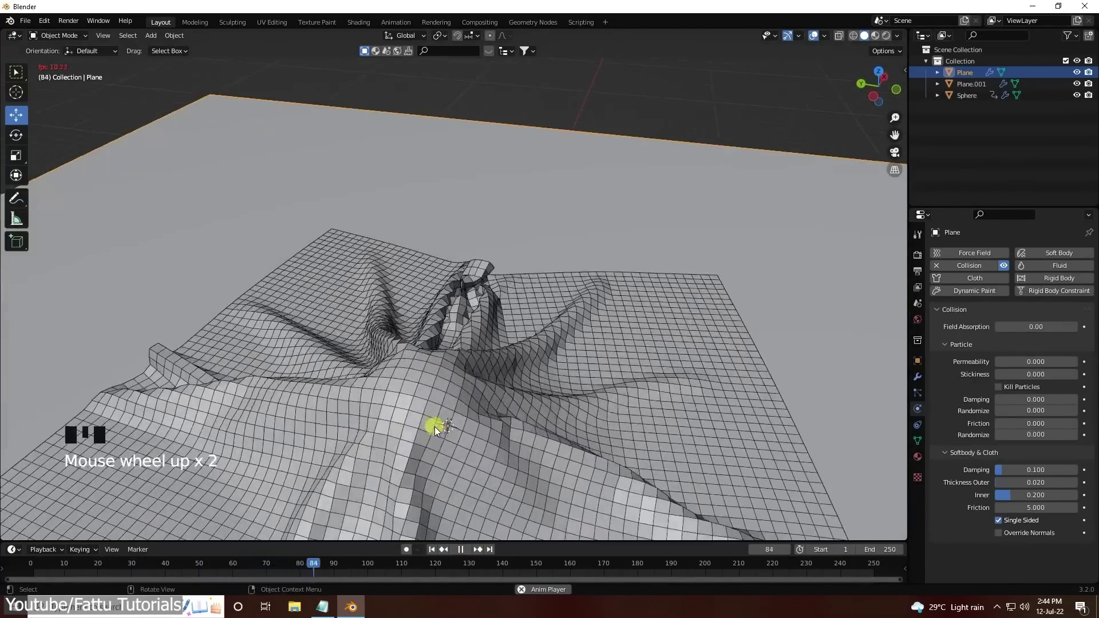
pyautogui.click(553, 212)
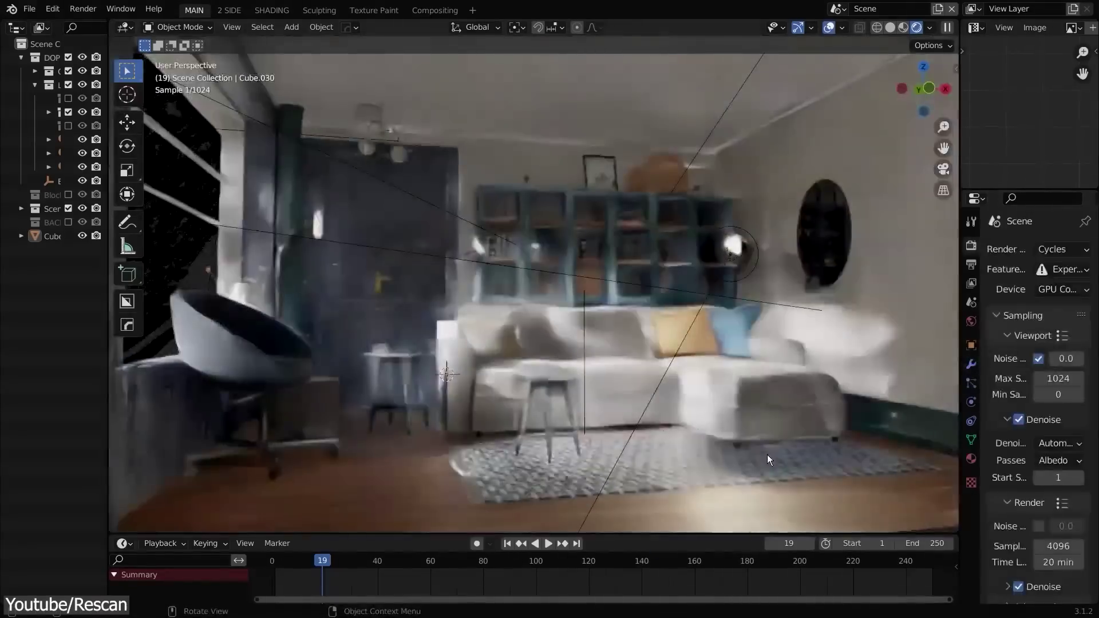
pyautogui.moveTo(767, 454); pyautogui.dragTo(557, 400, button='middle')
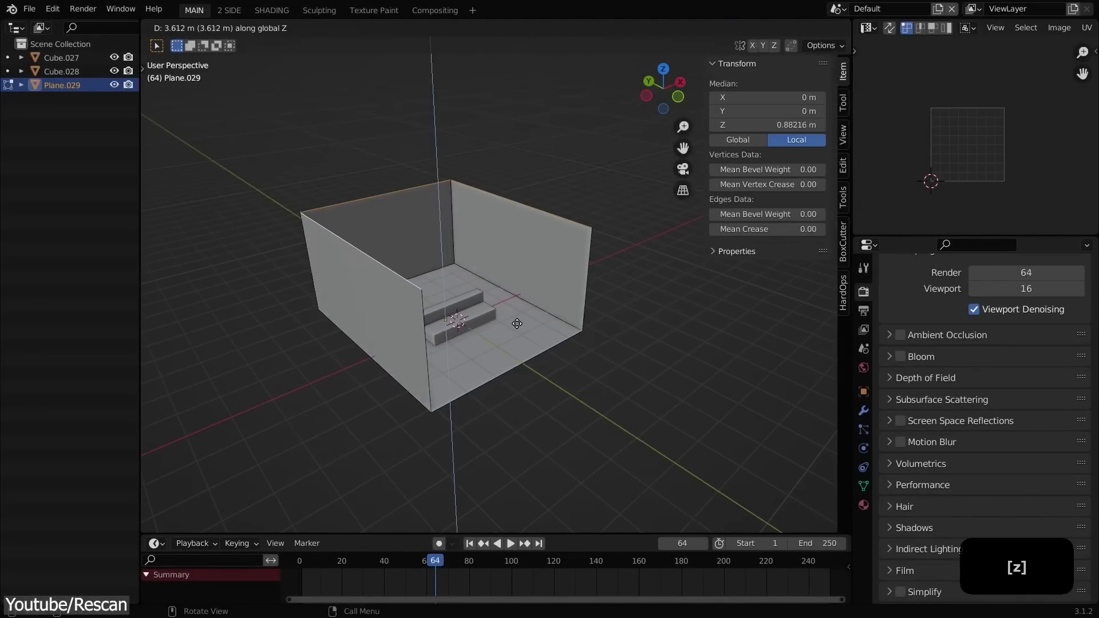
# - Extrude the plane's edges about 3.6 m along Z into room walls and move the two sofa blocks about 3.3 m along Y
pyautogui.click(517, 324)
pyautogui.scroll(3, 565, 351)
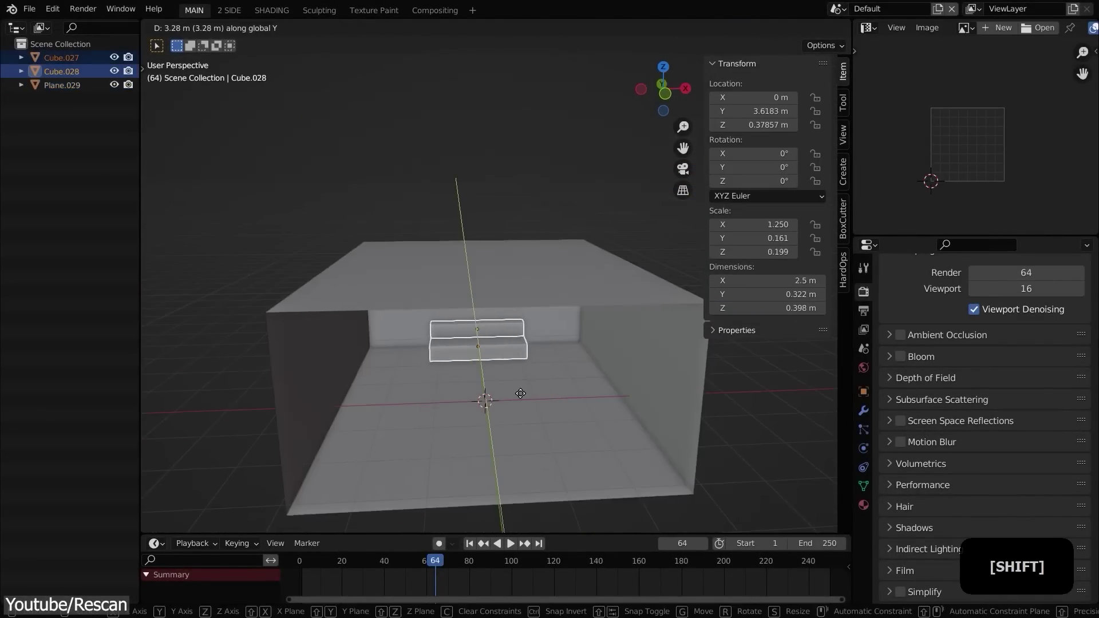
pyautogui.moveTo(515, 372)
pyautogui.mouseDown(button='middle')
pyautogui.moveTo(520, 396)
pyautogui.moveTo(509, 366)
pyautogui.mouseUp(button='middle')
# - Add a camera to the room scene, facing the sofa blocks and back wall
pyautogui.hotkey('shift', 'a')
pyautogui.moveTo(493, 396)
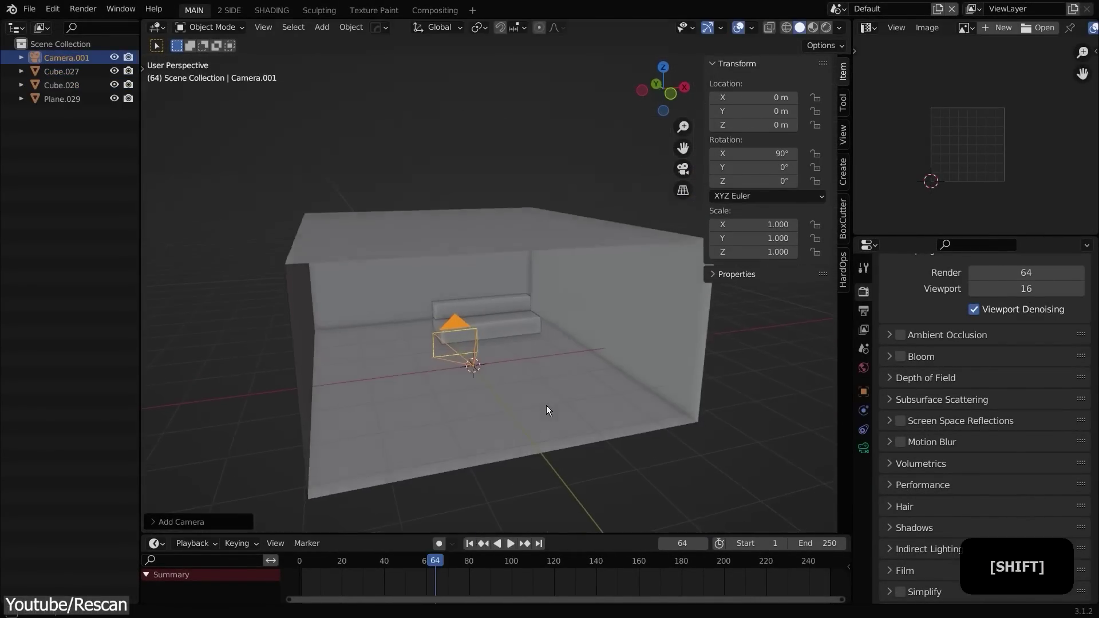
pyautogui.hotkey('shift', 'z')
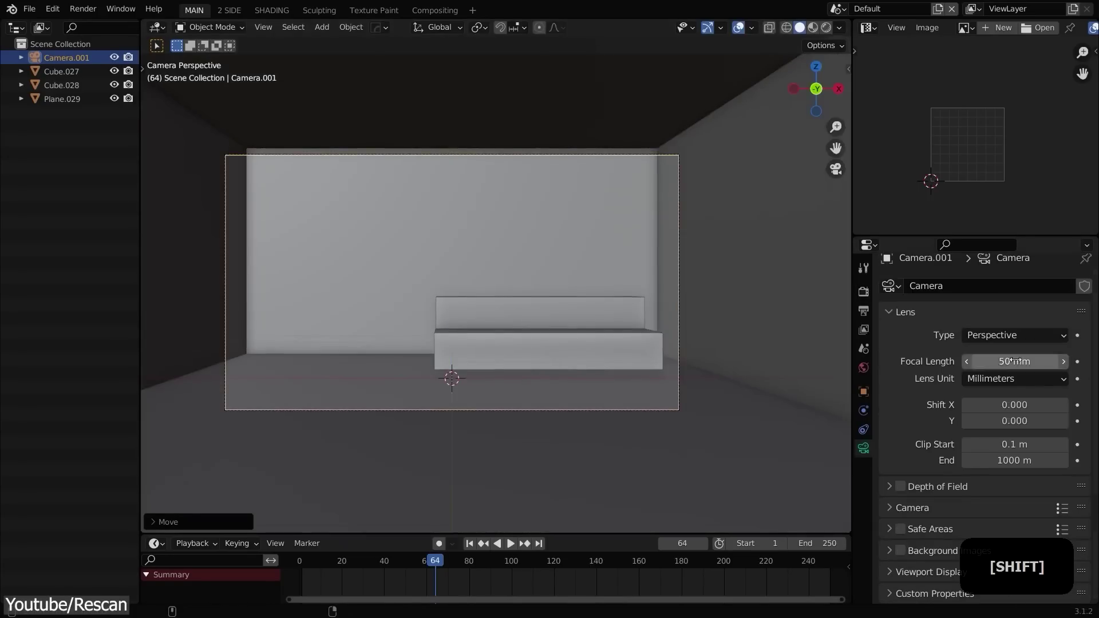
# - Set the camera's focal length to 80 mm
pyautogui.moveTo(1013, 361); pyautogui.dragTo(996, 362)
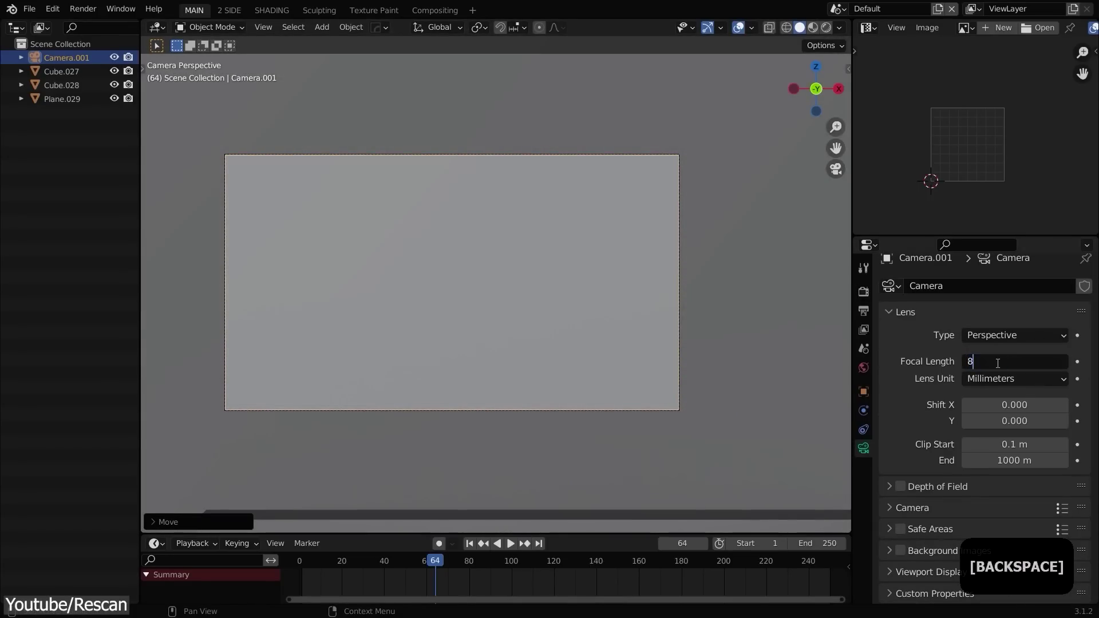
pyautogui.write('80')
pyautogui.press('Return')
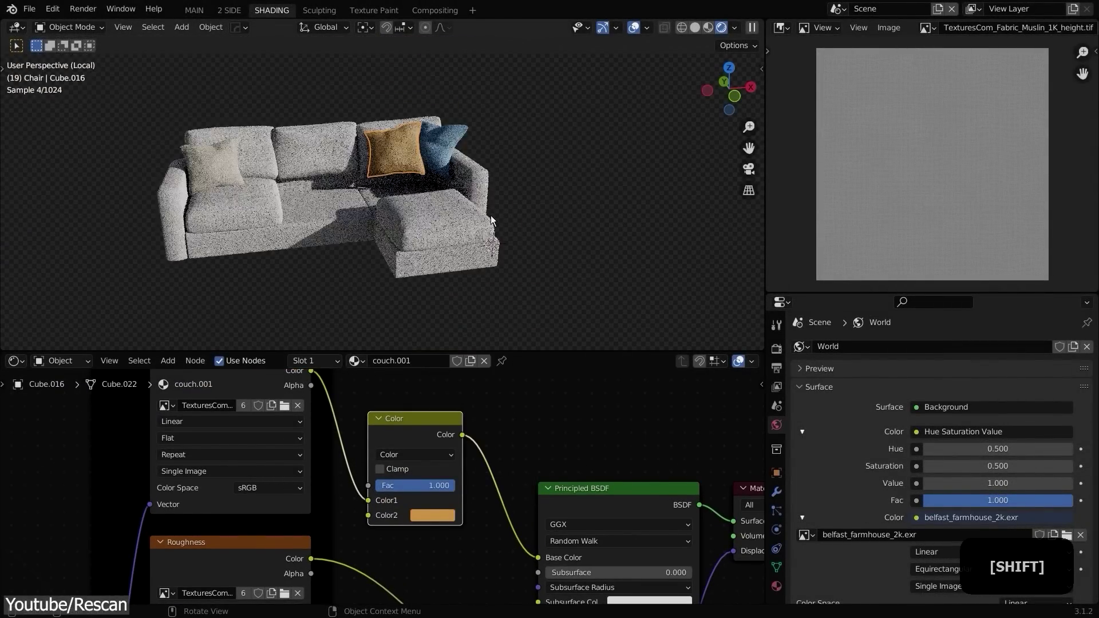
pyautogui.press('F12')
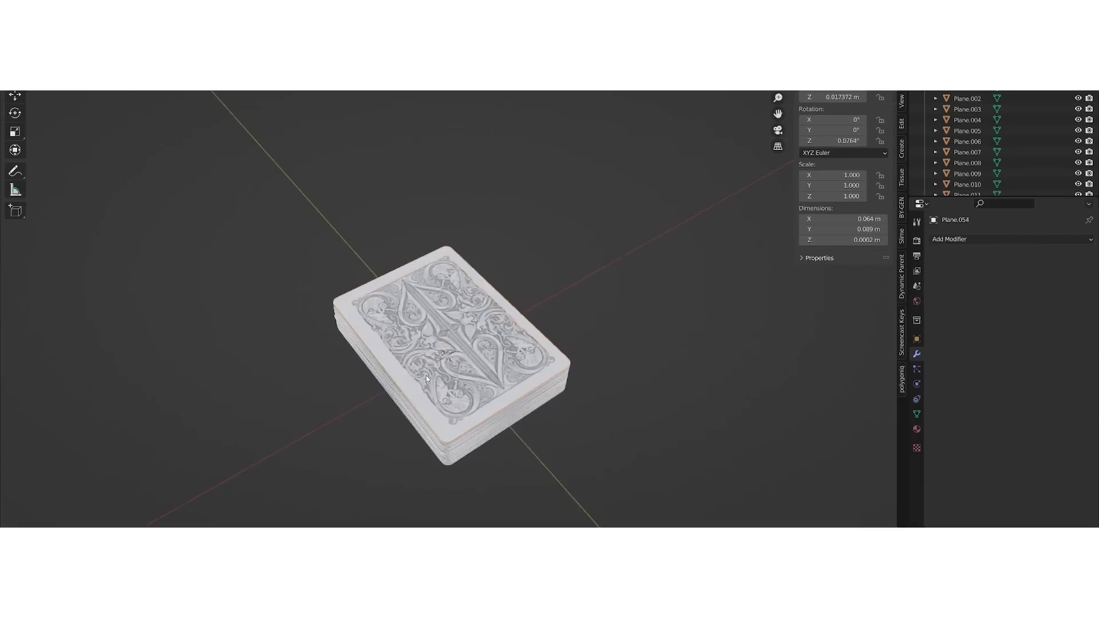
pyautogui.press('g')
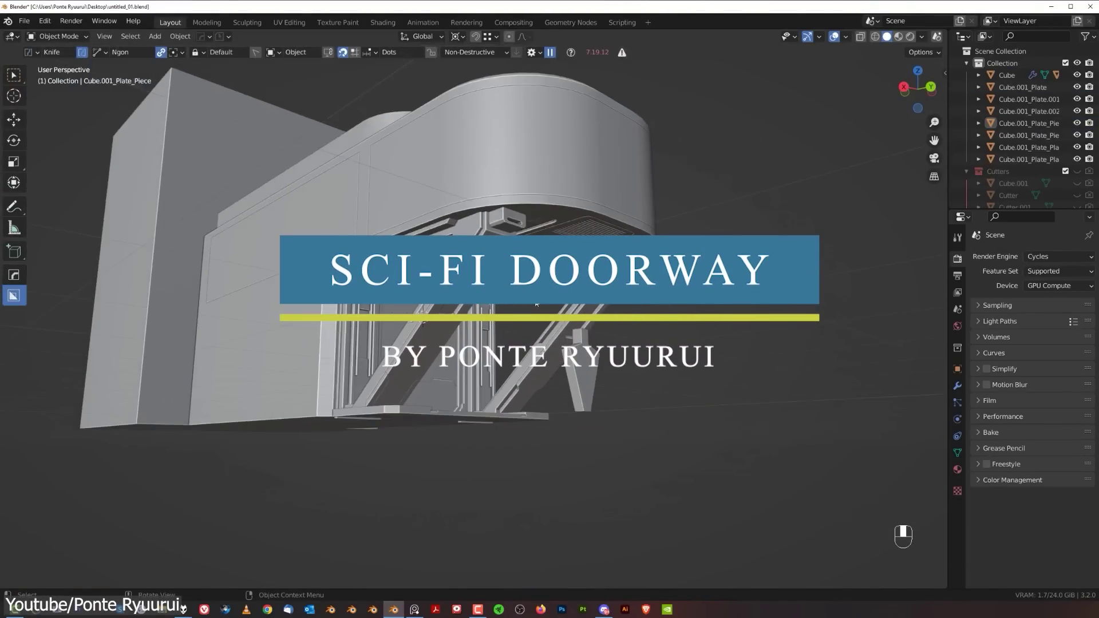
pyautogui.moveTo(536, 304); pyautogui.dragTo(443, 310, button='middle')
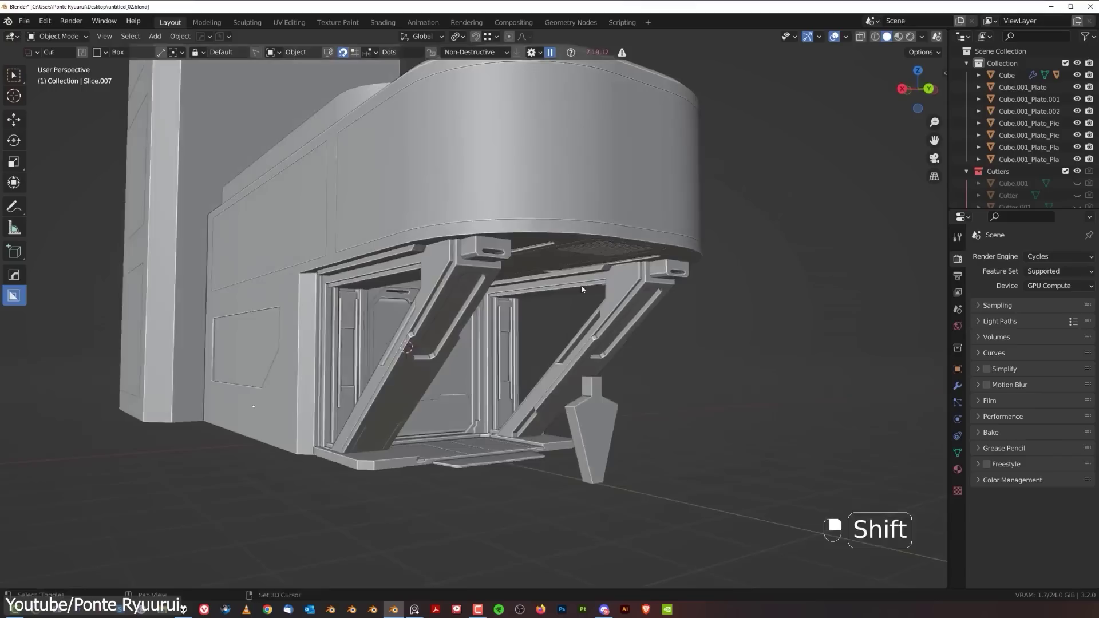
pyautogui.moveTo(582, 289); pyautogui.dragTo(523, 331, button='middle')
pyautogui.scroll(-4, 520, 305)
pyautogui.scroll(5, 524, 332)
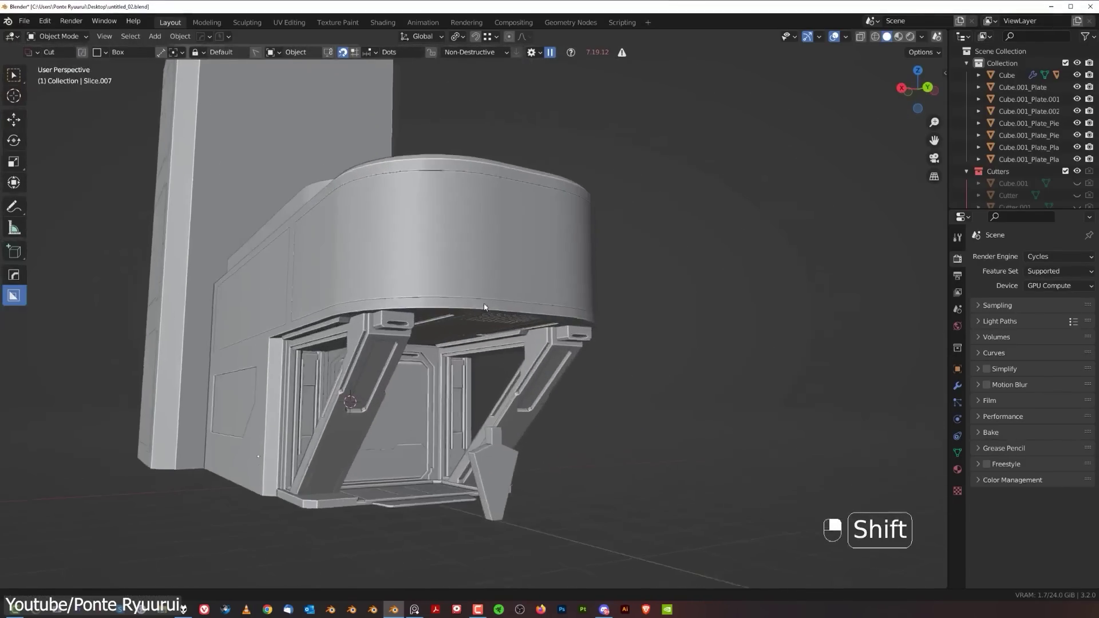
pyautogui.keyDown('shift'); pyautogui.moveTo(500, 284); pyautogui.dragTo(499, 311, button='middle'); pyautogui.keyUp('shift')
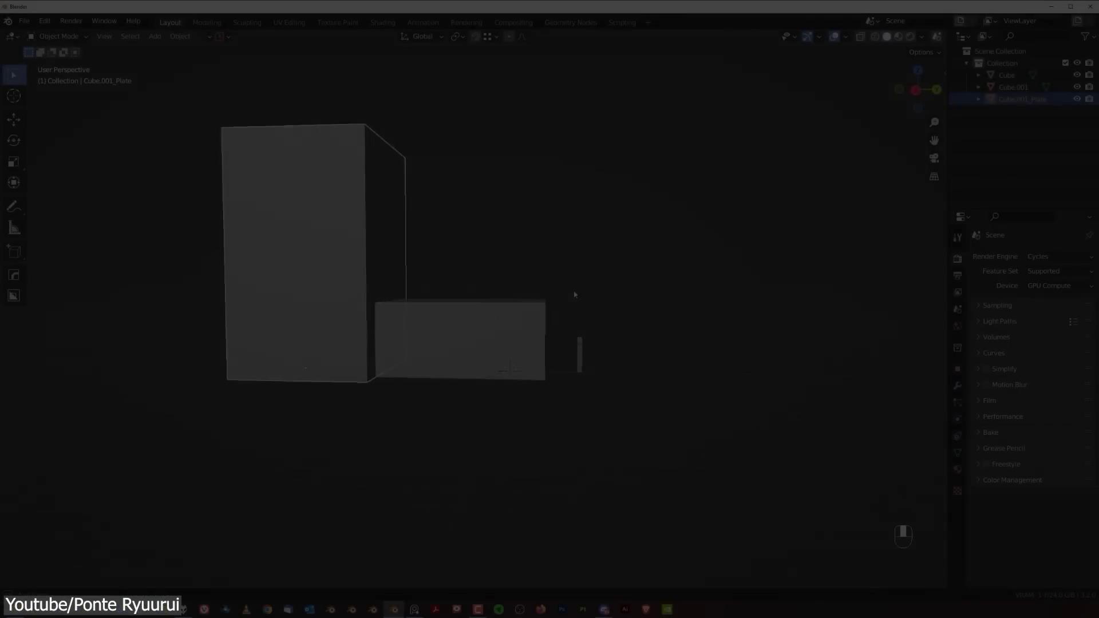
# - Reshape the low block beside the tower into an overhanging entrance with a rounded front end
pyautogui.press('s')
pyautogui.click(527, 283)
pyautogui.press('KP_5')
pyautogui.press('KP_5')
pyautogui.press('Tab')
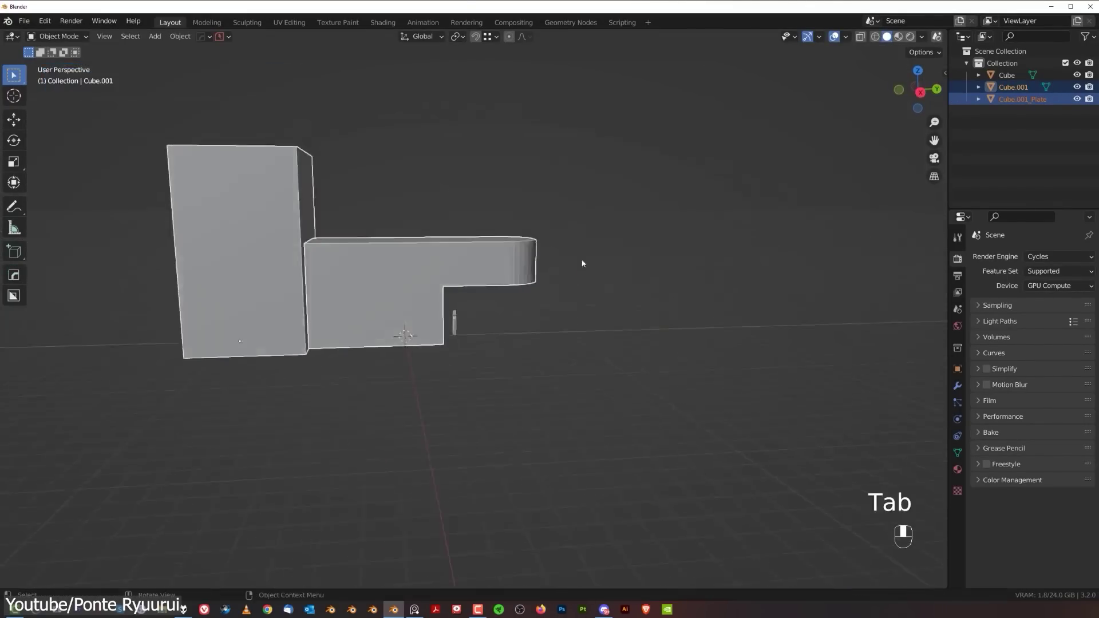
# - Combine the overhanging block with the tall tower through a Boolean modifier and bevel the resulting building
pyautogui.press('q')
pyautogui.click(533, 298)
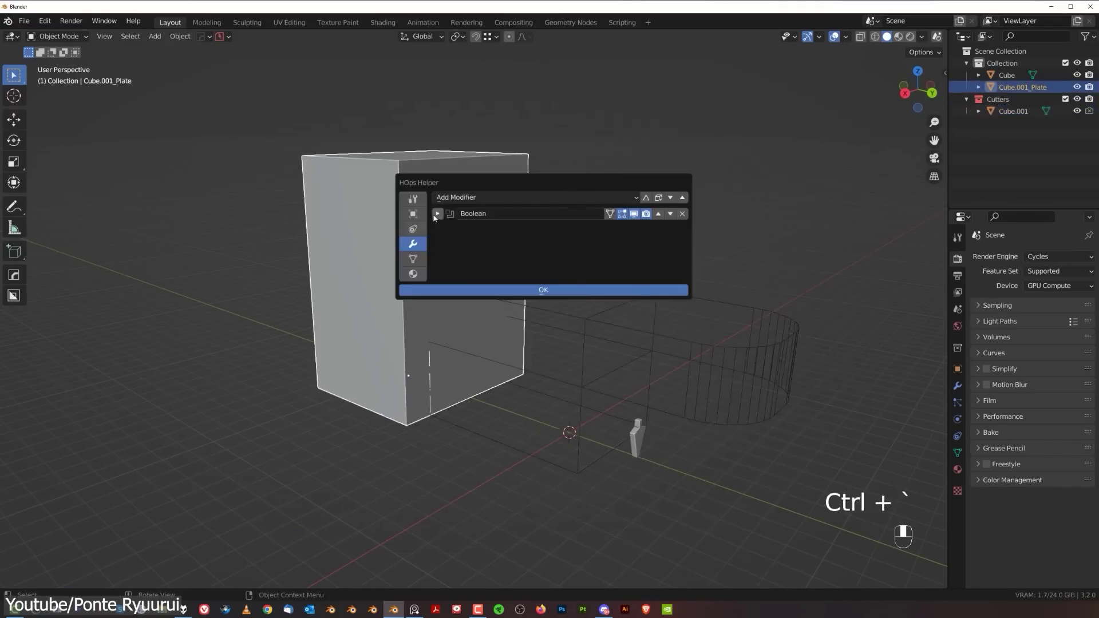
pyautogui.press('Tab')
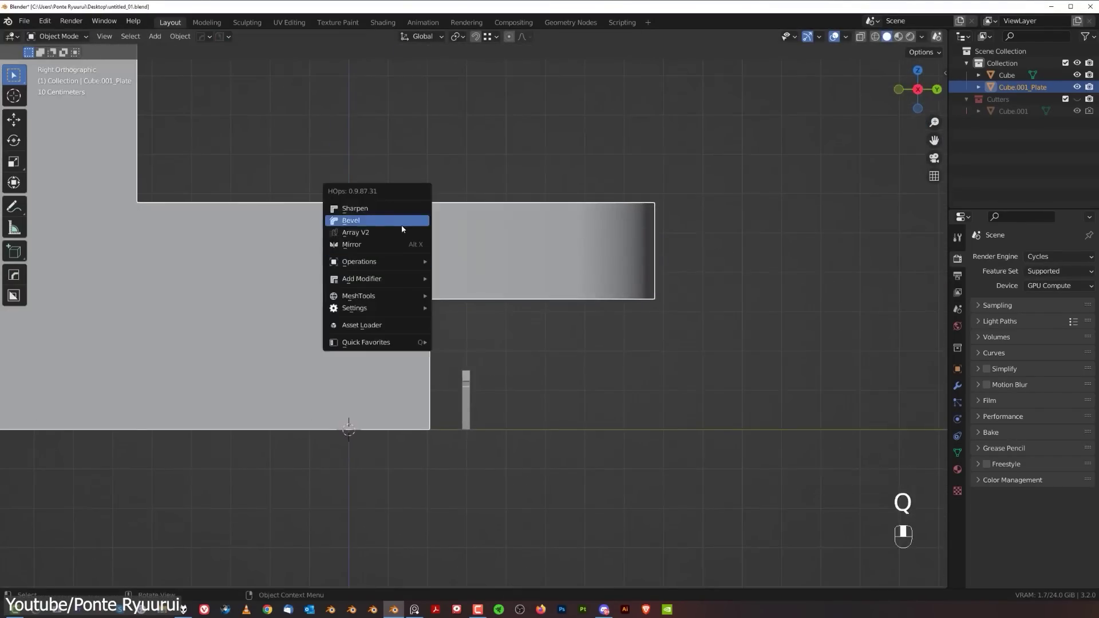
pyautogui.click(402, 225)
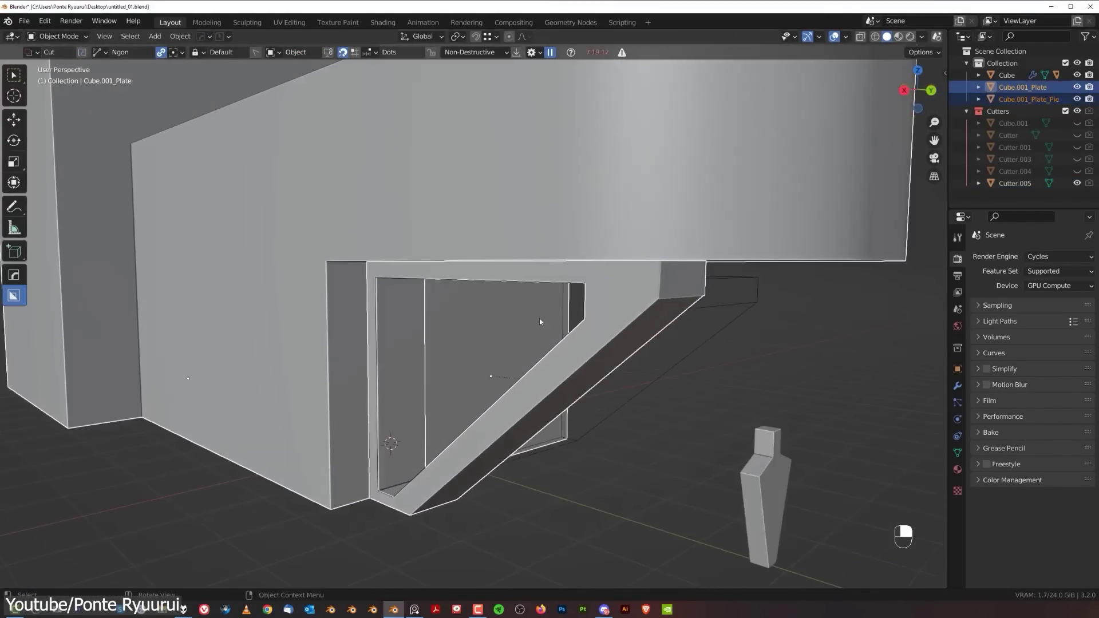
pyautogui.press('/')
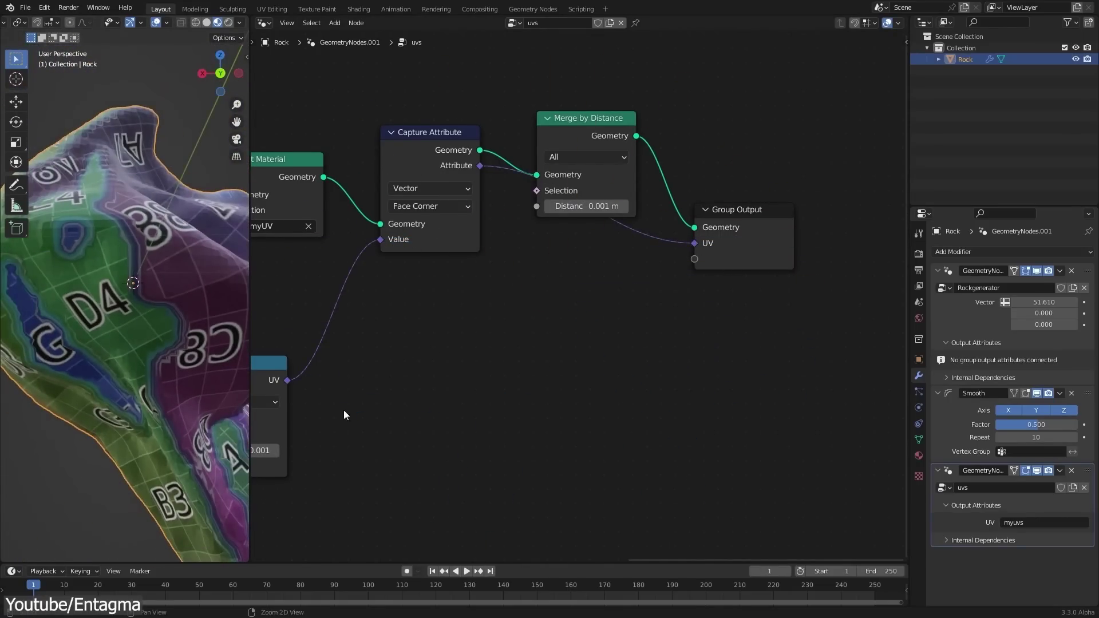
# - Add a Smooth modifier with factor 0.5 and 10 repeats to the rock, plus a Geometry Nodes group named uvs
pyautogui.click(738, 229)
pyautogui.press('n')
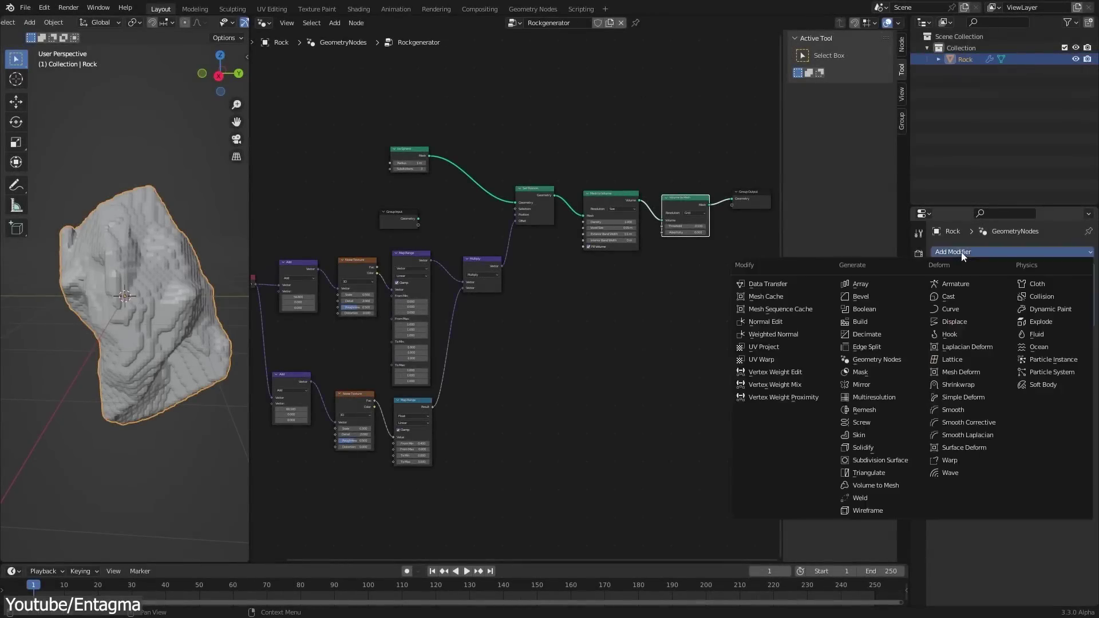
pyautogui.scroll(4, 487, 349)
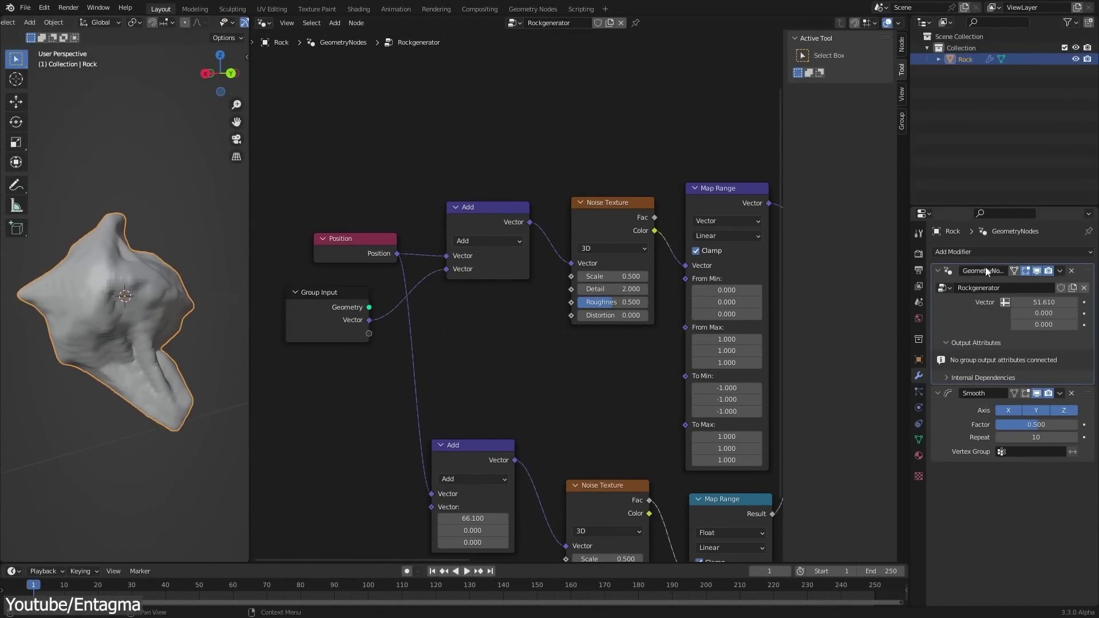
pyautogui.doubleClick(982, 488)
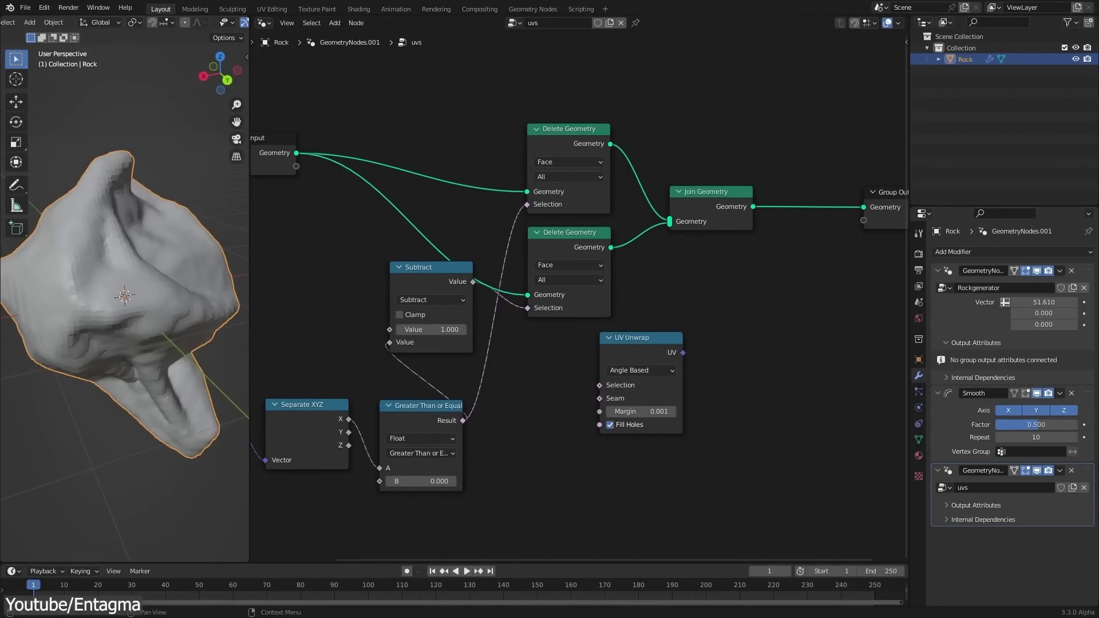
# - Reposition the UV Unwrap node below the Join Geometry and Group Output nodes in the uvs node group
pyautogui.click(264, 23)
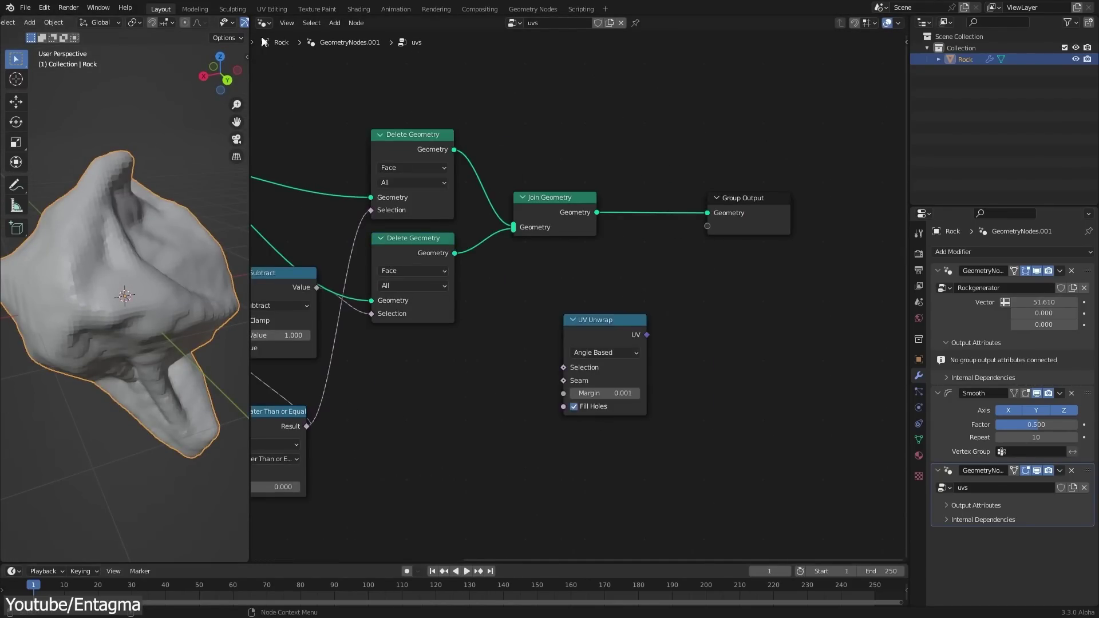
pyautogui.click(280, 122)
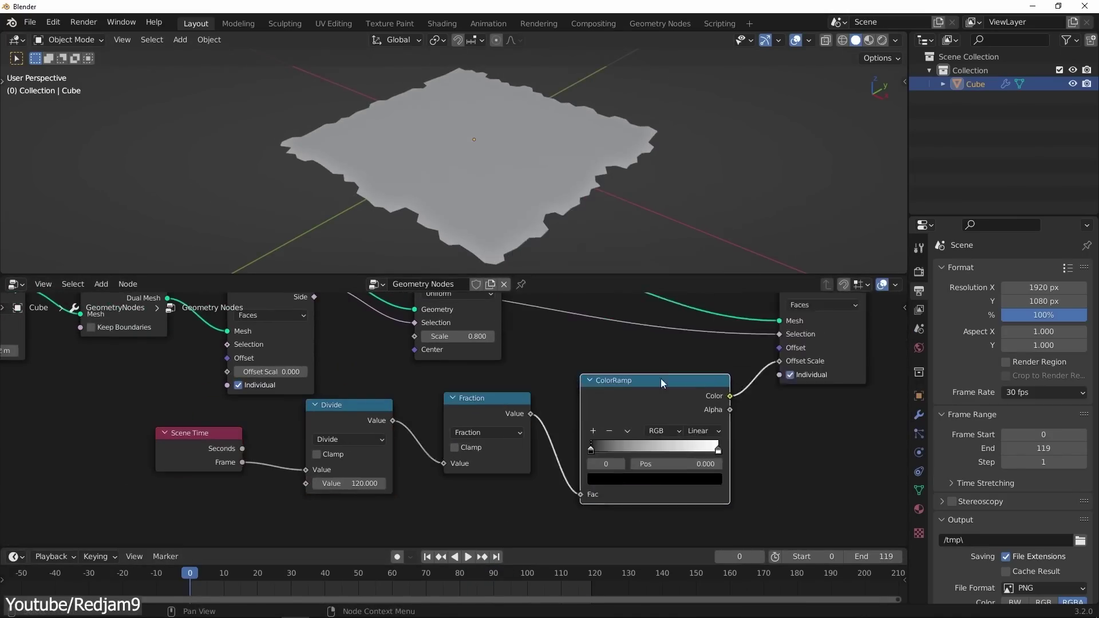
# - Offset the Scene Time frame through an Add node fed by a Position, Distance and Map Range chain
pyautogui.moveTo(563, 463); pyautogui.dragTo(437, 460, button='middle')
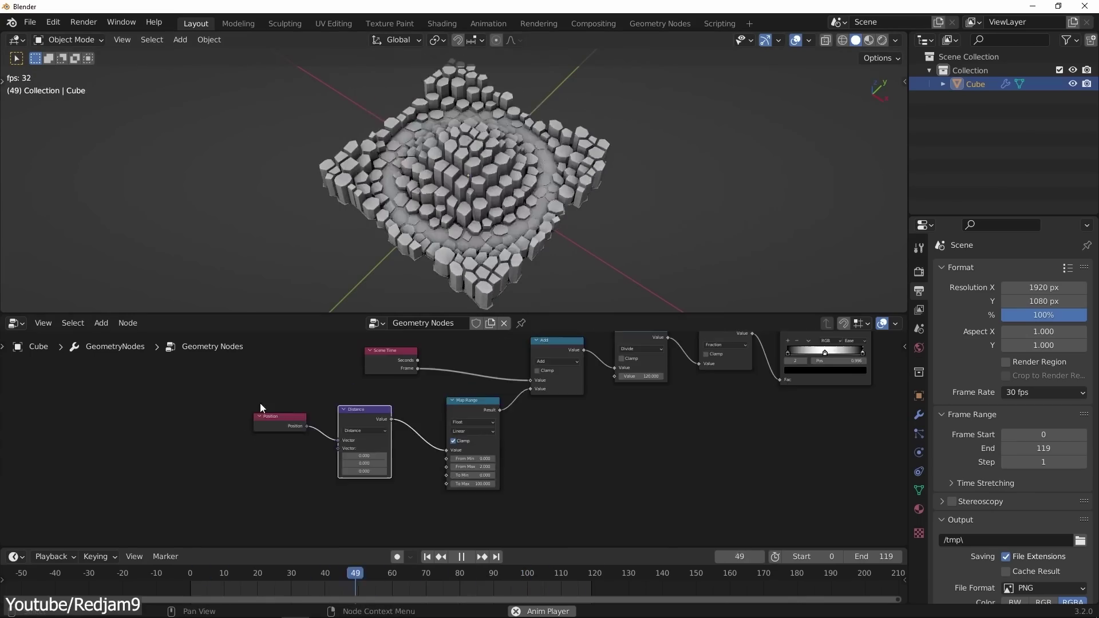
pyautogui.write('2')
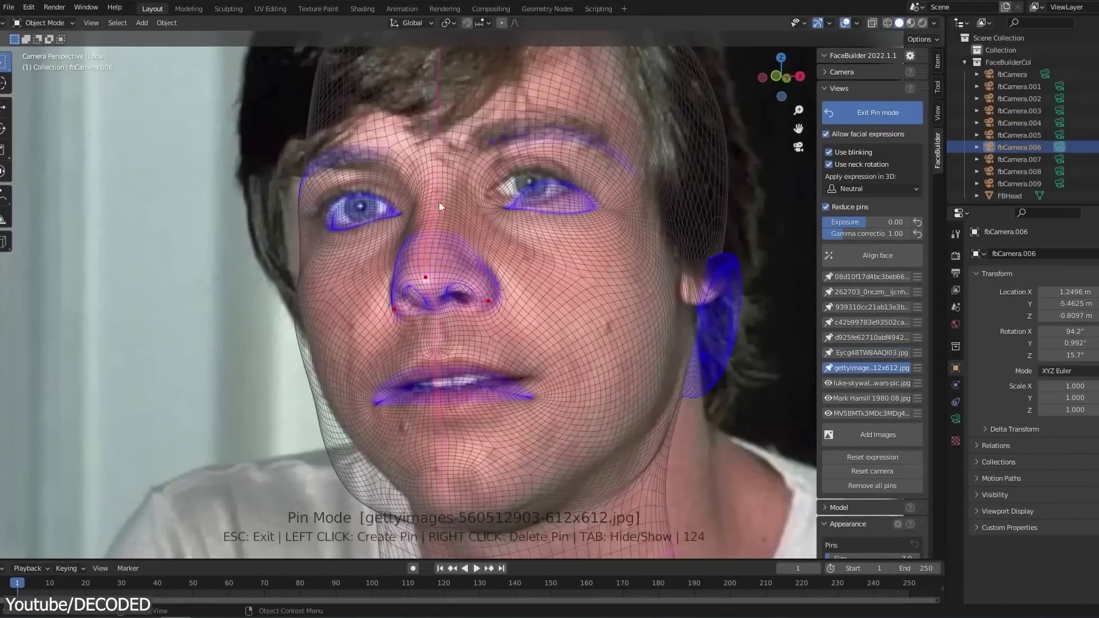
# - Pin the FaceBuilder head mesh to the photo at the nose bridge and chin
pyautogui.click(438, 201)
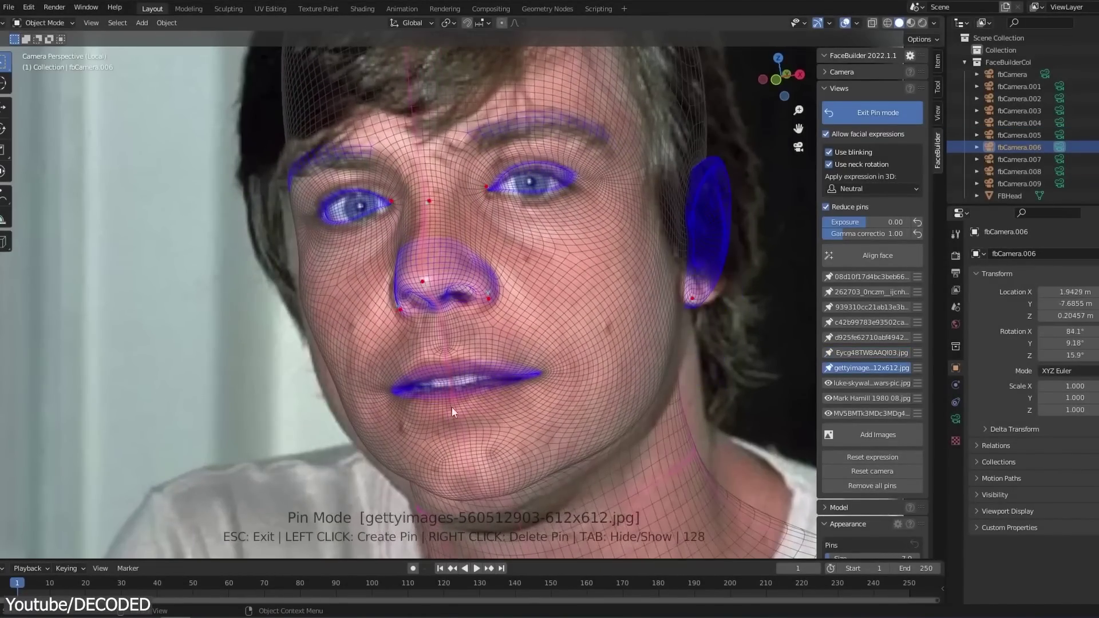
pyautogui.scroll(-2, 547, 466)
pyautogui.click(456, 474)
pyautogui.scroll(-1, 624, 242)
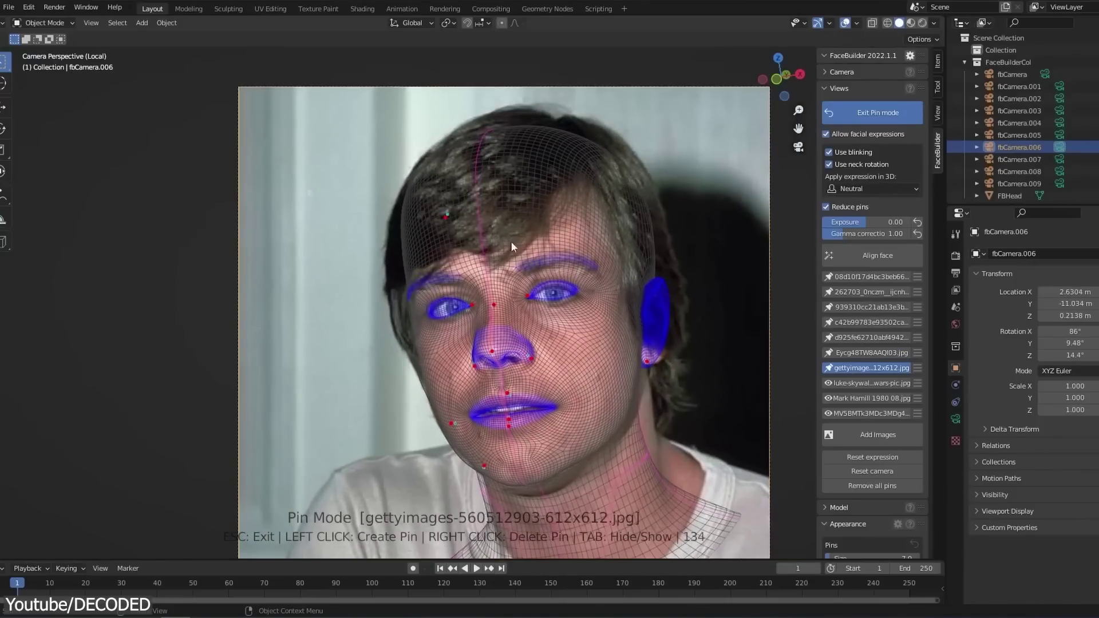
# - Pin the head mesh to the photo at the mouth corner and beside the nose
pyautogui.scroll(3, 518, 429)
pyautogui.click(396, 410)
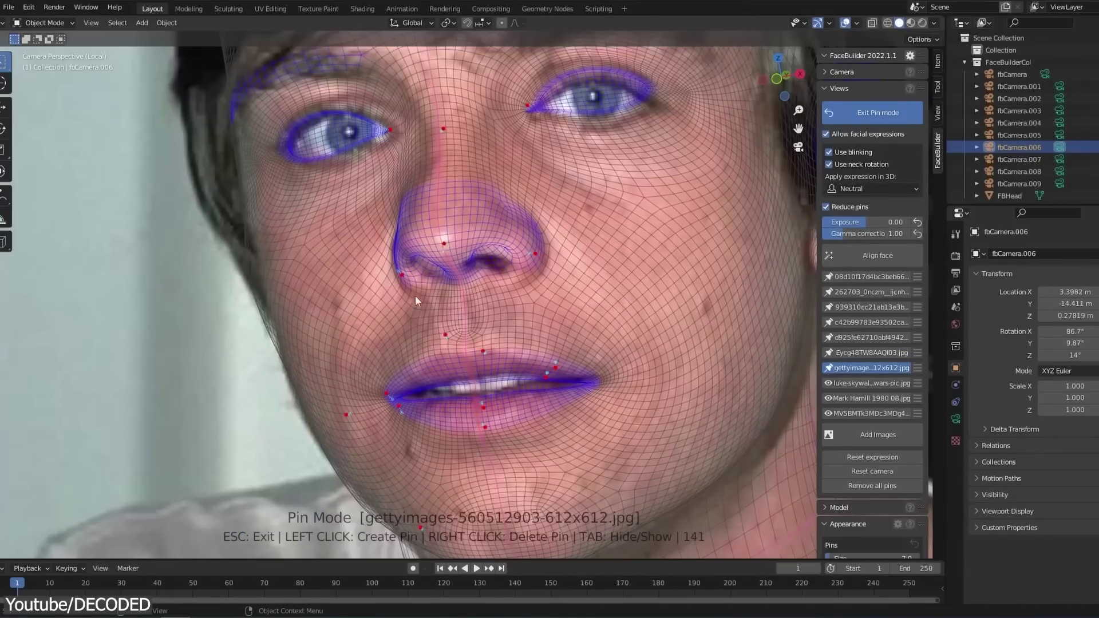
pyautogui.click(419, 206)
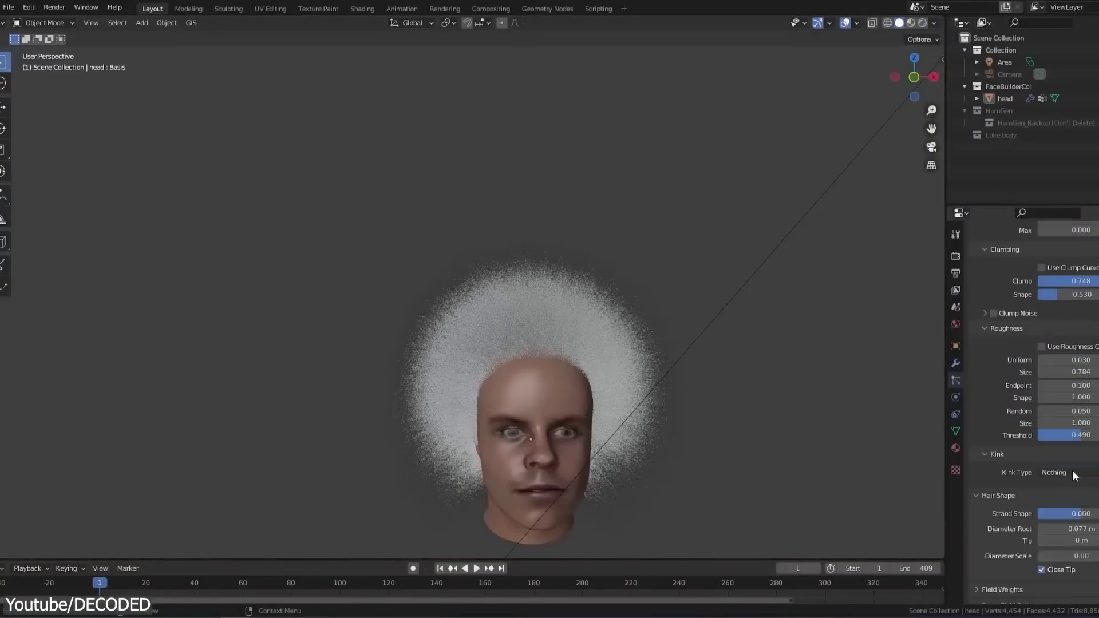
# - Choose a different Kink Type for the head's hair particles
pyautogui.click(1075, 475)
pyautogui.click(1081, 526)
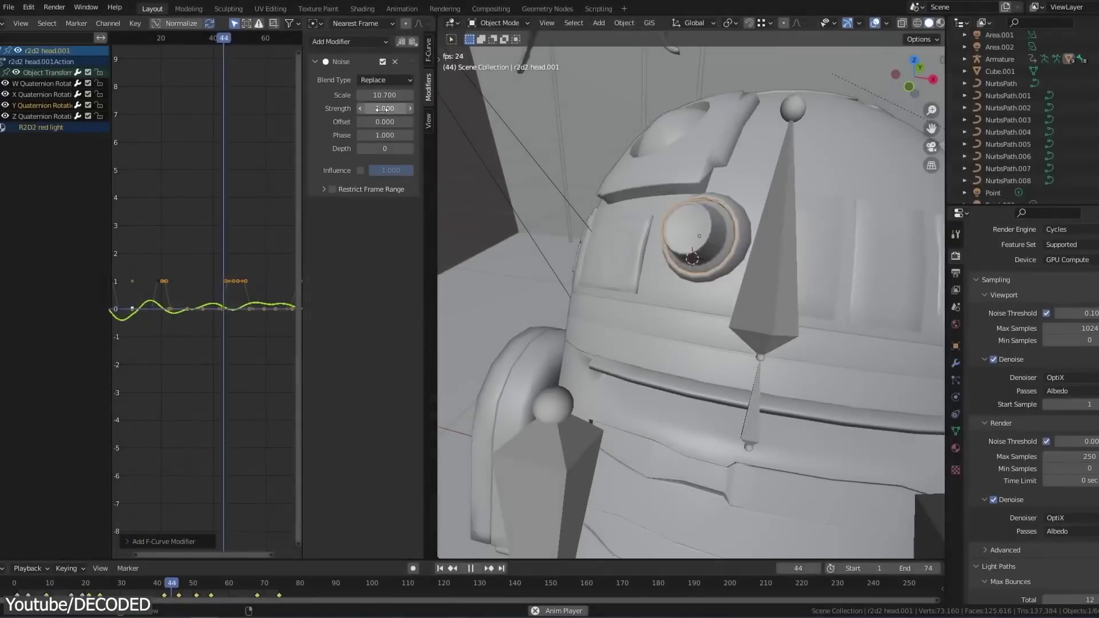
pyautogui.press('space')
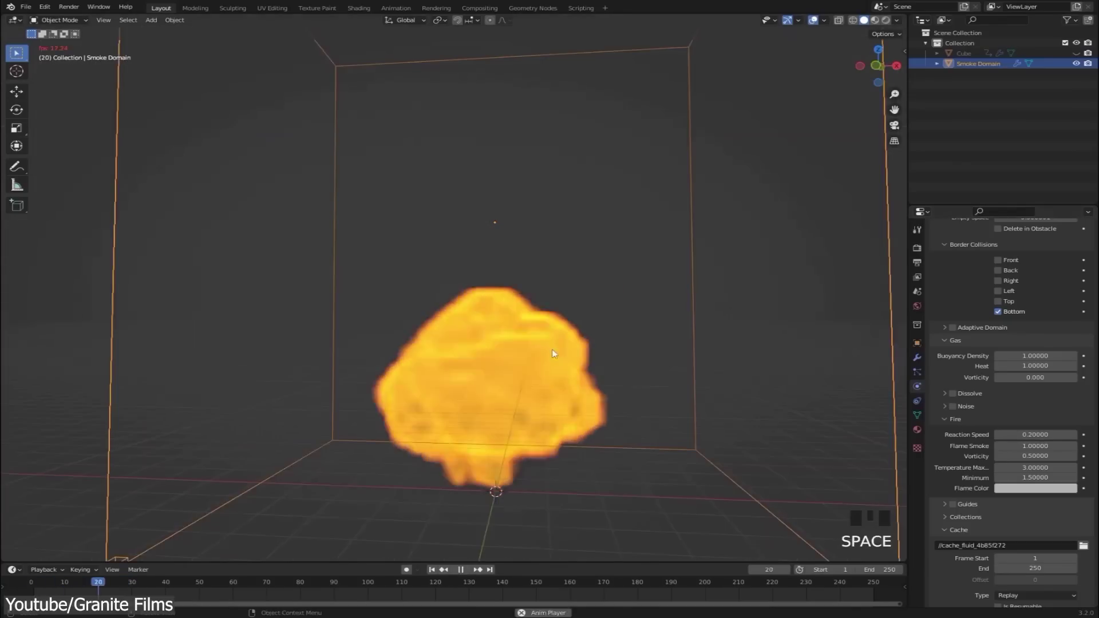
# - Set the smoke domain's fire temperature to maximum 5 and minimum 2.5, and enable Dissolve
pyautogui.moveTo(552, 351); pyautogui.dragTo(463, 310, button='middle')
pyautogui.keyDown('shift'); pyautogui.moveTo(687, 503); pyautogui.dragTo(714, 519, button='middle'); pyautogui.keyUp('shift')
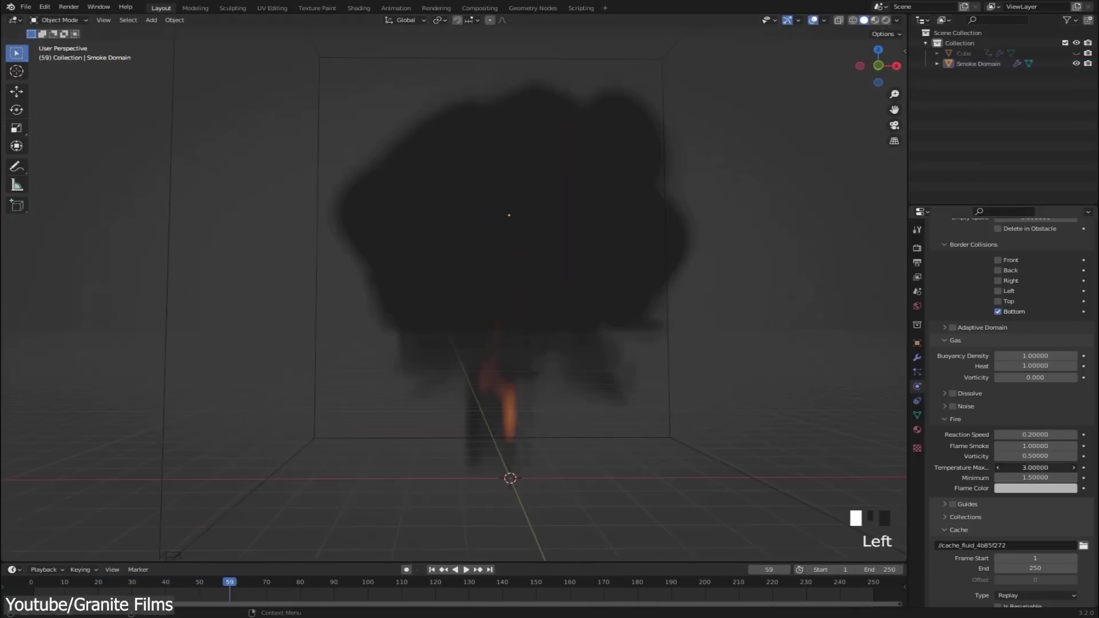
pyautogui.moveTo(1013, 467); pyautogui.dragTo(1017, 469)
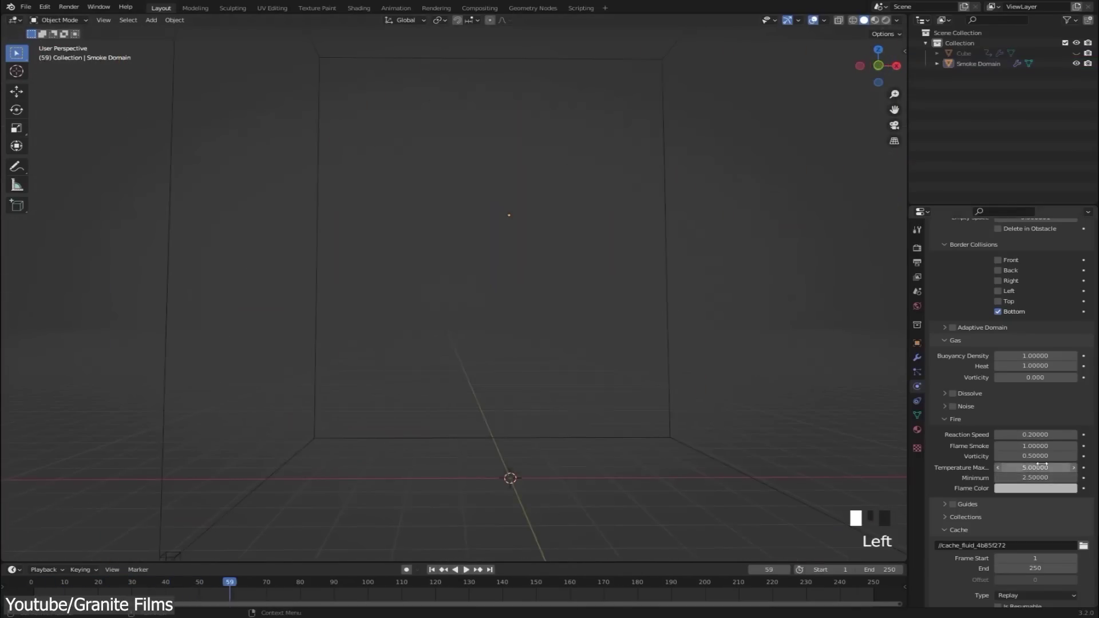
pyautogui.click(951, 393)
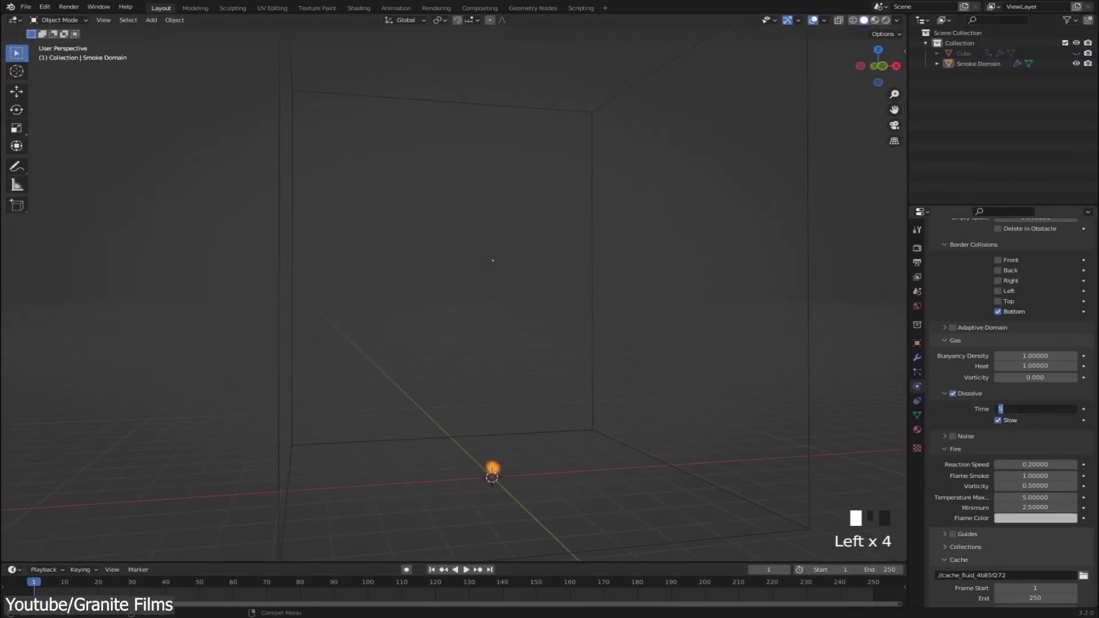
# - Play back the explosion simulation and view it inside the smoke domain
pyautogui.press('space')
pyautogui.press('space')
pyautogui.moveTo(486, 343); pyautogui.dragTo(497, 338, button='middle')
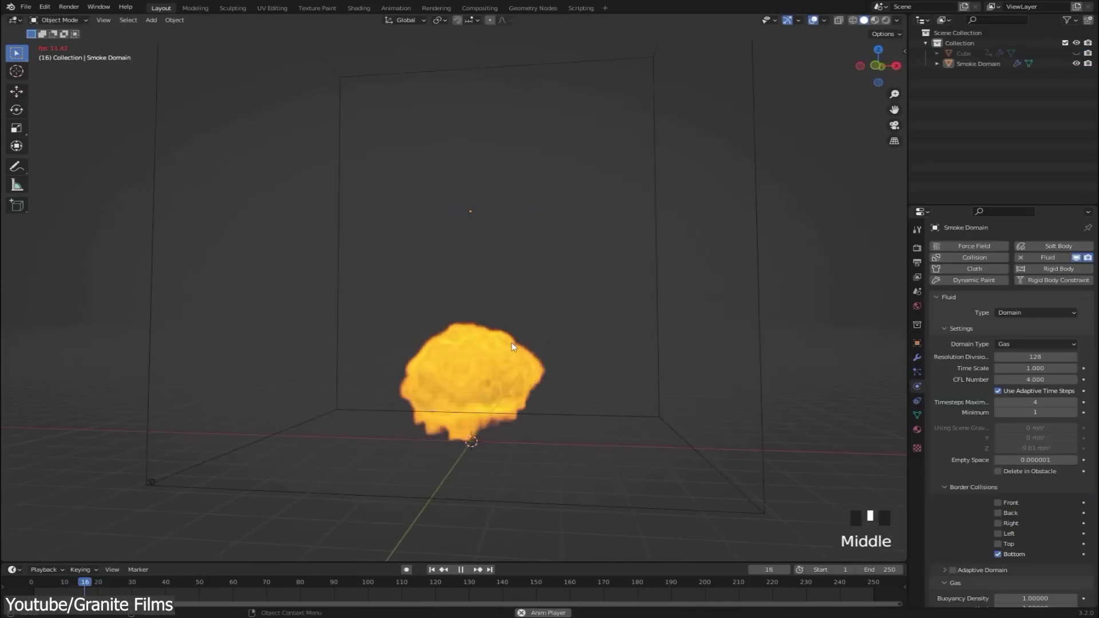
pyautogui.scroll(-7, 942, 482)
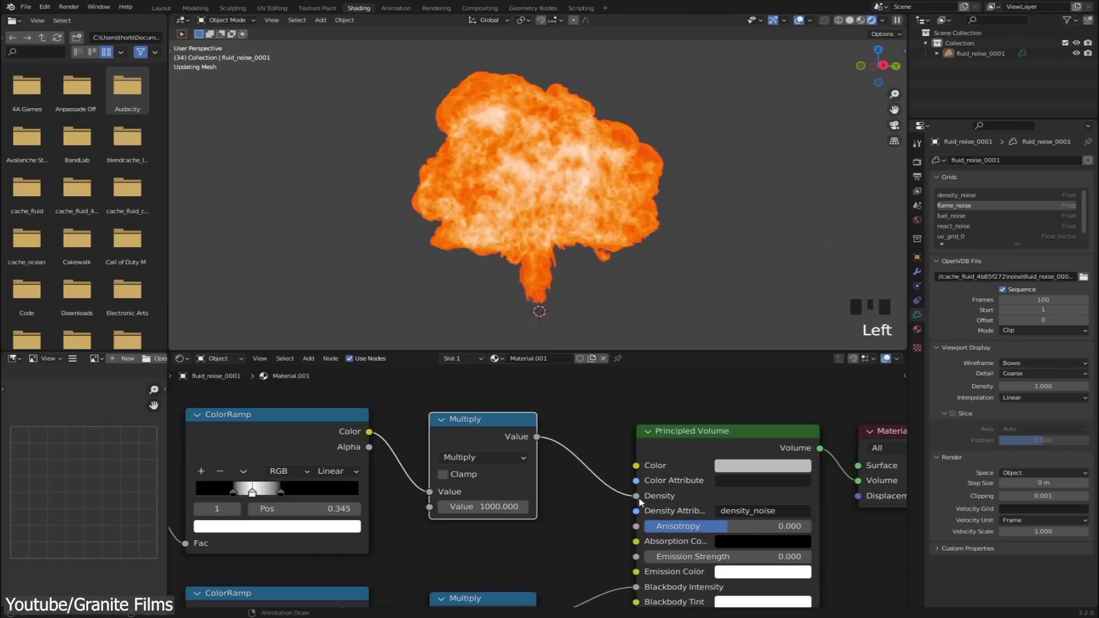
# - Drive the Principled Volume's Density with the density ColorRamp multiplied by 1000
pyautogui.click(647, 252)
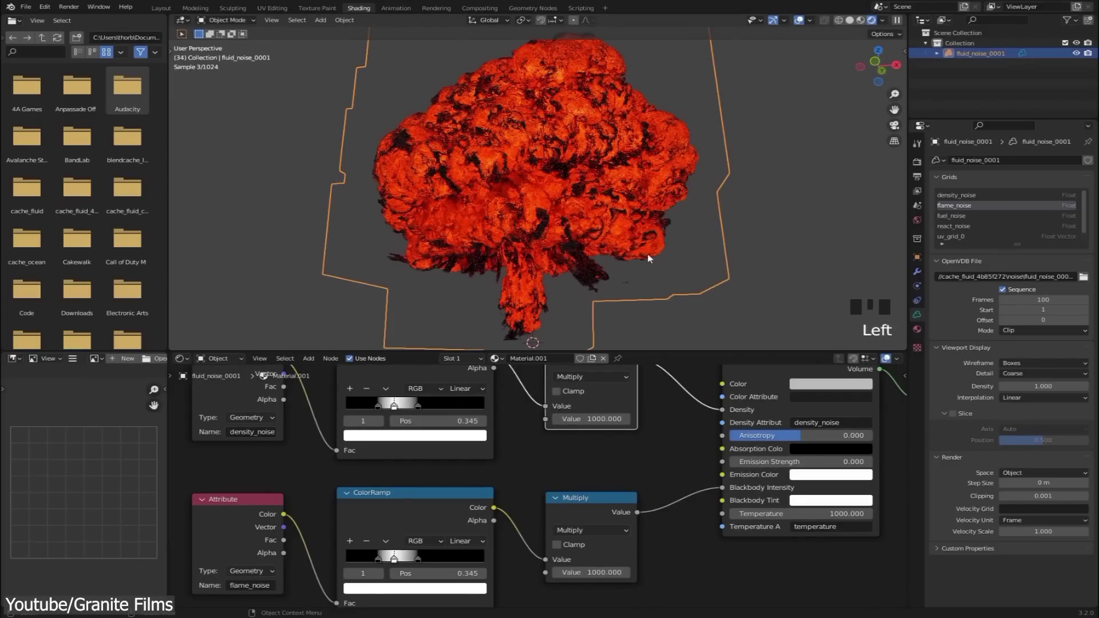
pyautogui.click(819, 227)
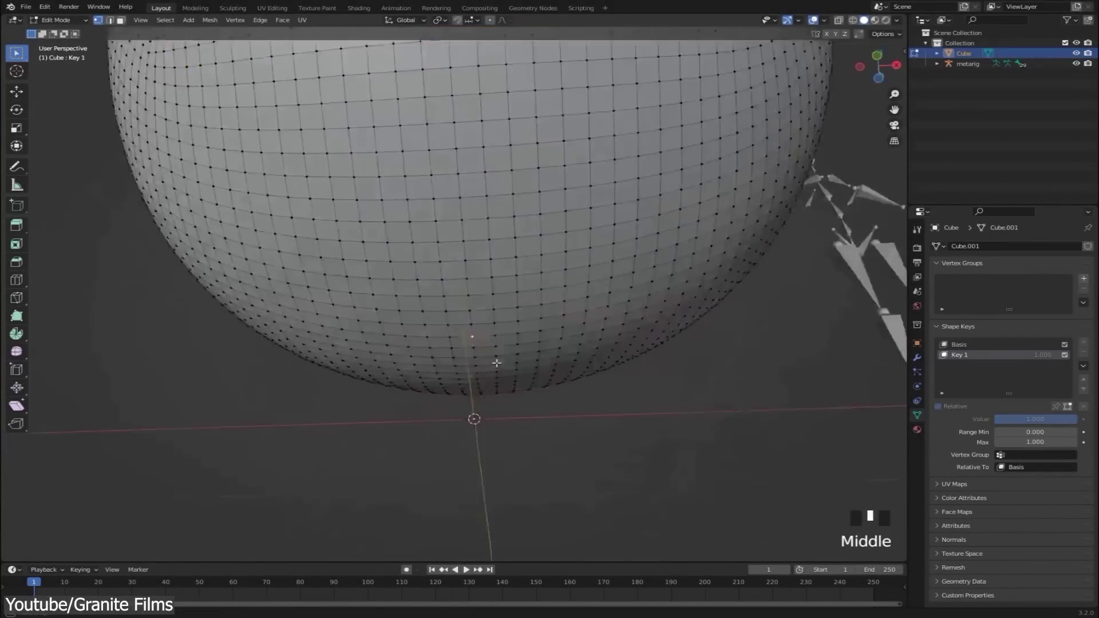
# - Scale the selected sphere vertices for shape key Key 1 in the front wireframe view
pyautogui.press('KP_1')
pyautogui.hotkey('shift', 'z')
pyautogui.press('s')
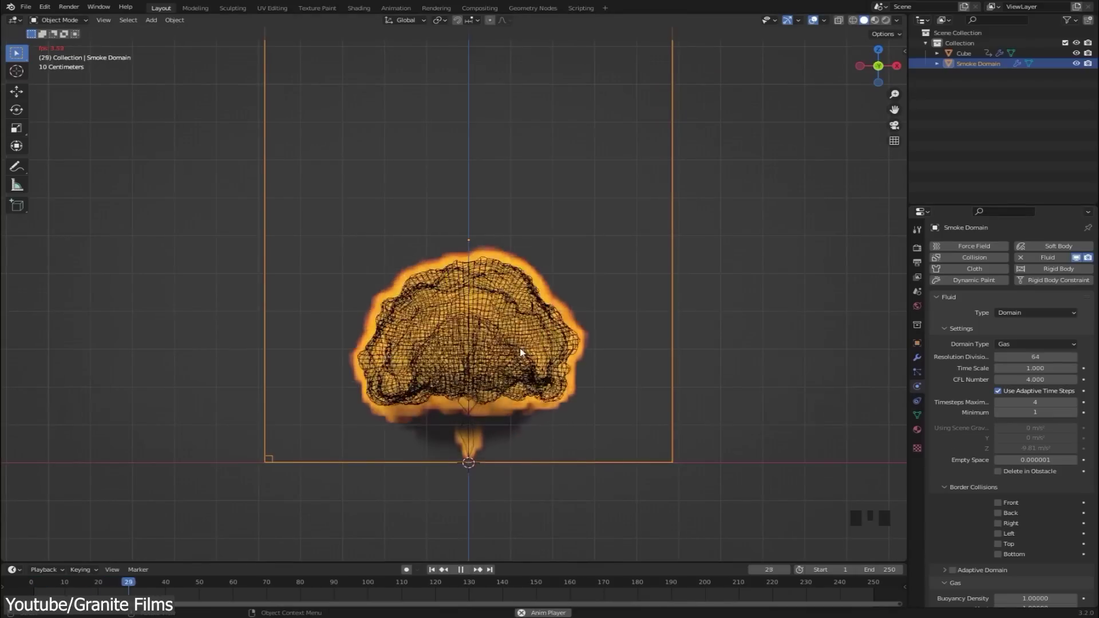
pyautogui.press('KP_1')
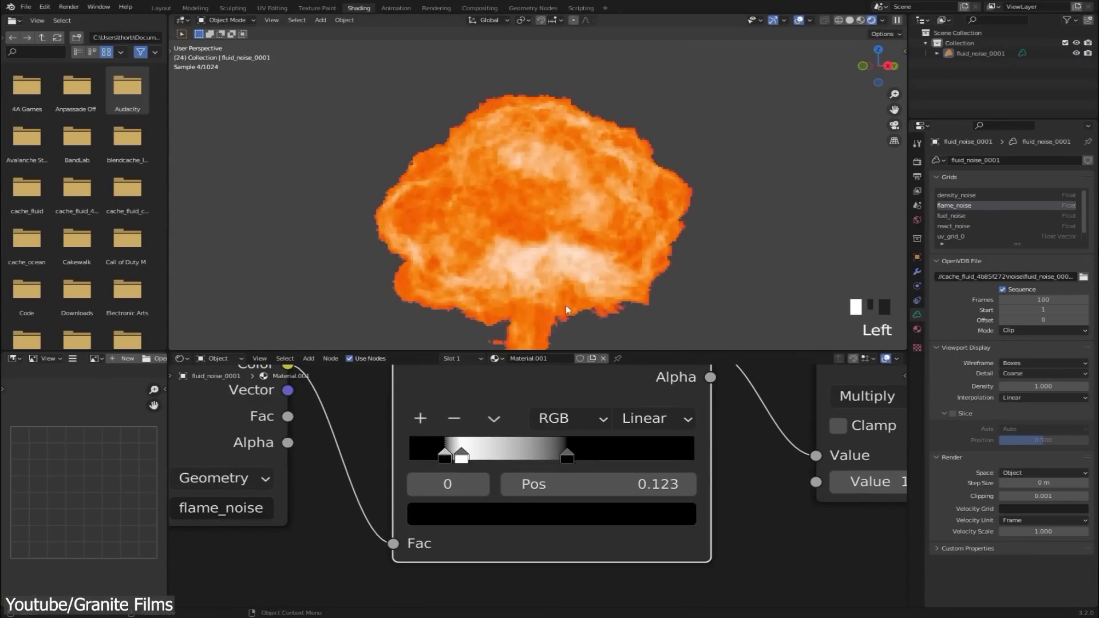
pyautogui.scroll(3, 538, 480)
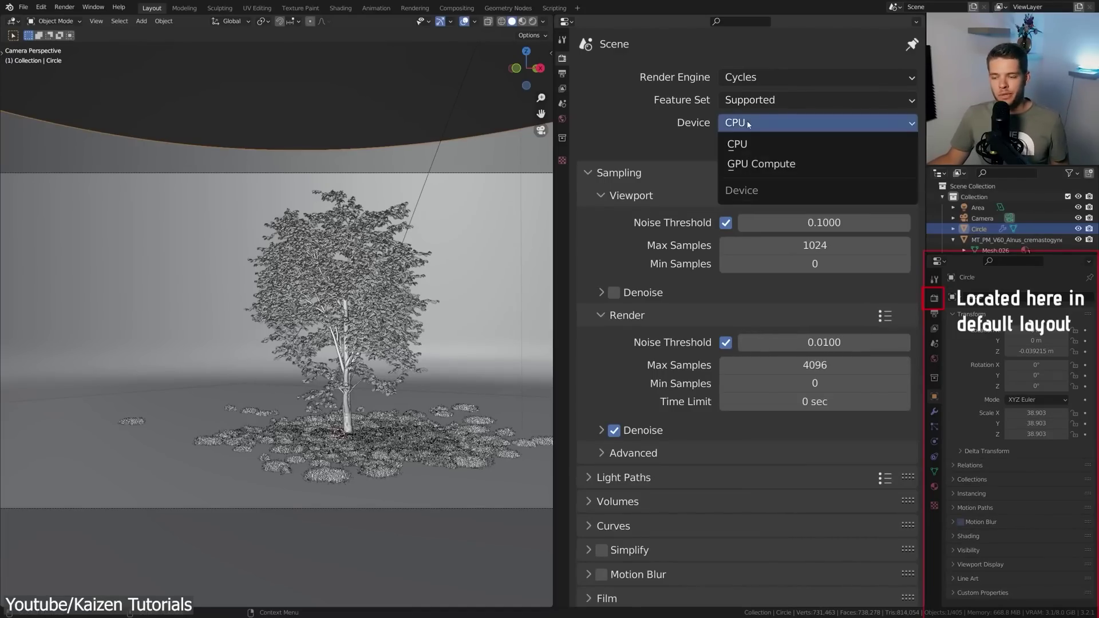
# - Set the Cycles render device to GPU Compute and open the Preferences
pyautogui.click(755, 164)
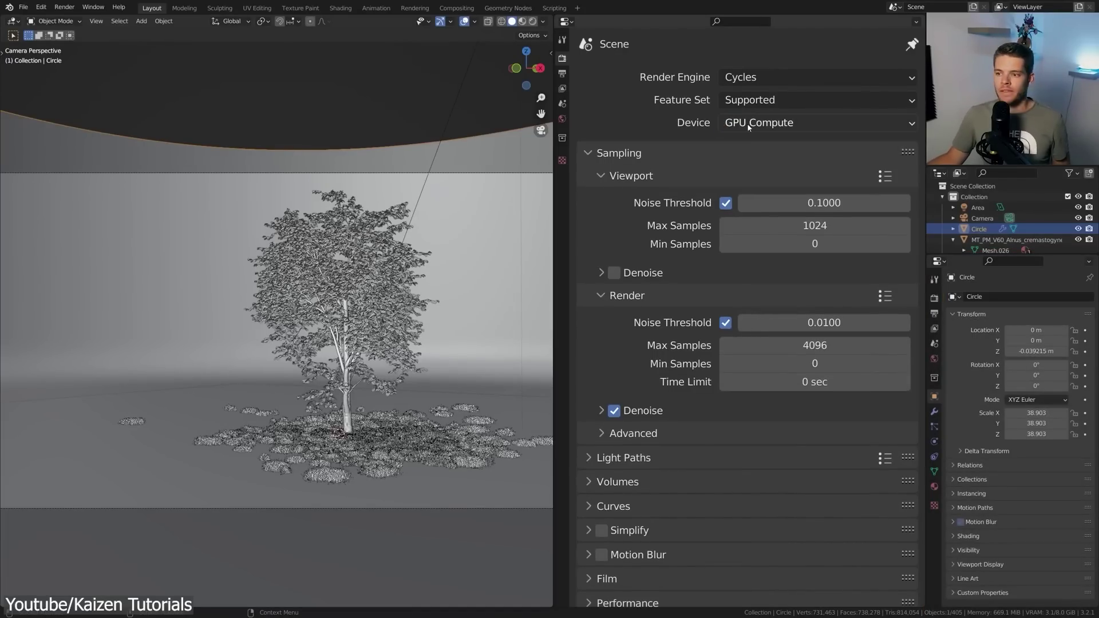
pyautogui.click(42, 7)
pyautogui.click(98, 160)
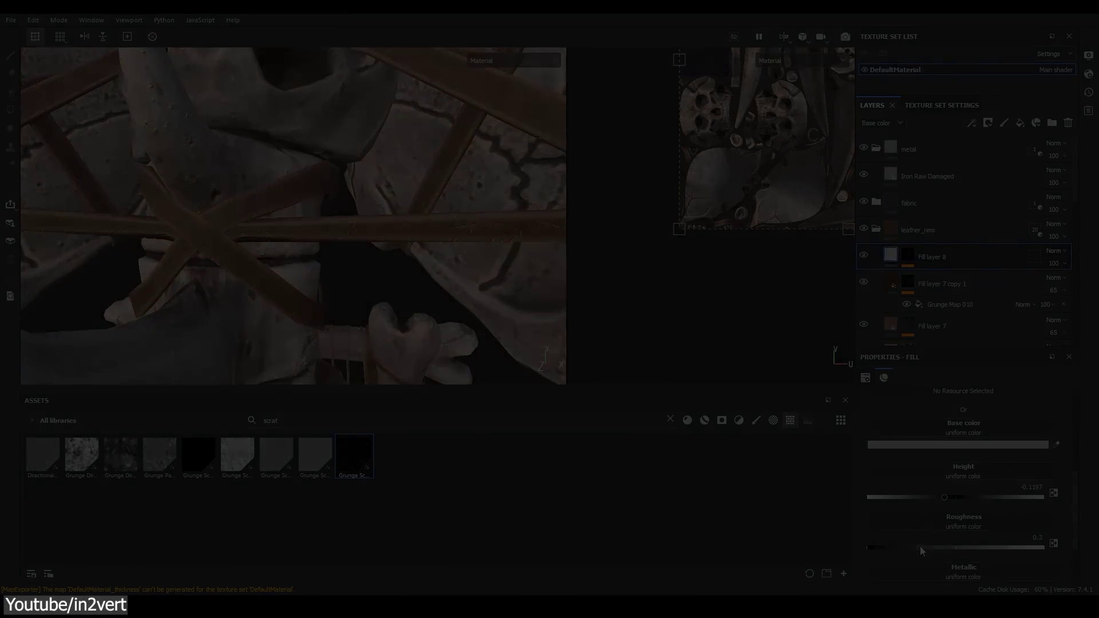
# - Rotate the bone shield reference image 90 degrees about the Z axis
pyautogui.press('r')
pyautogui.press('z')
pyautogui.press('KP_9')
pyautogui.press('KP_0')
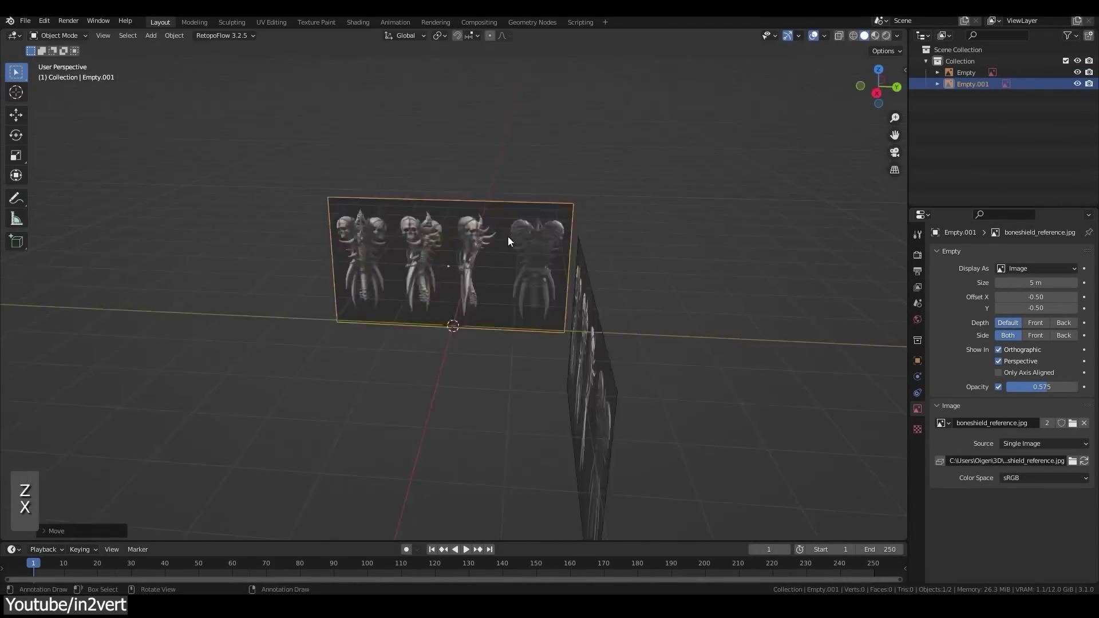
# - Add a cylinder and move and scale its sections to follow the spine in the side-view reference
pyautogui.hotkey('shift', 'a')
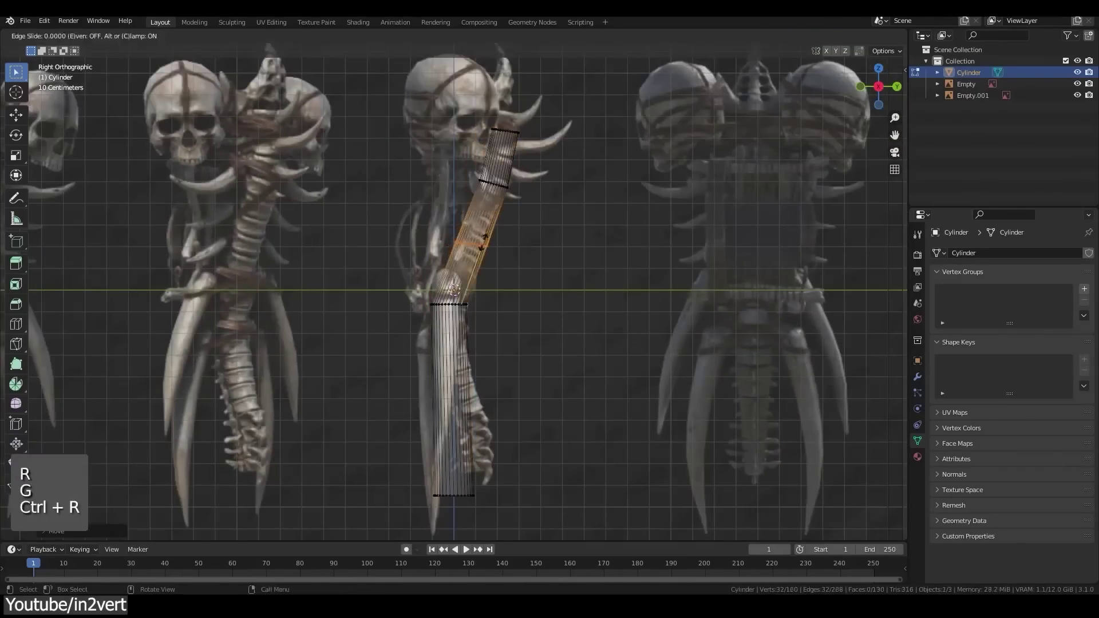
pyautogui.press('g')
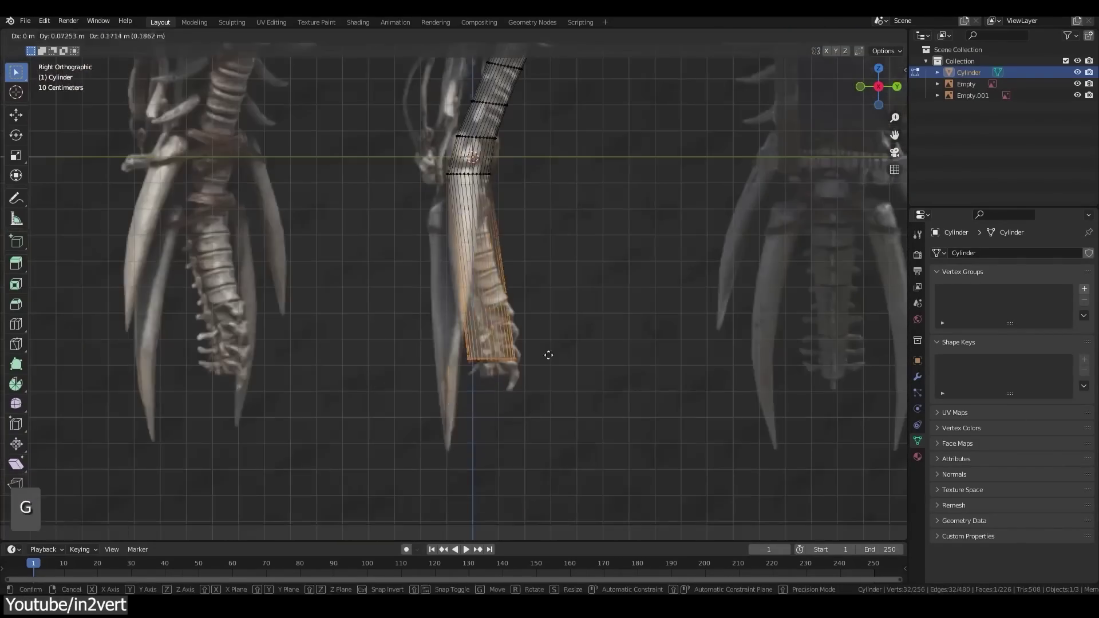
pyautogui.press('s')
pyautogui.press('g')
pyautogui.press('g')
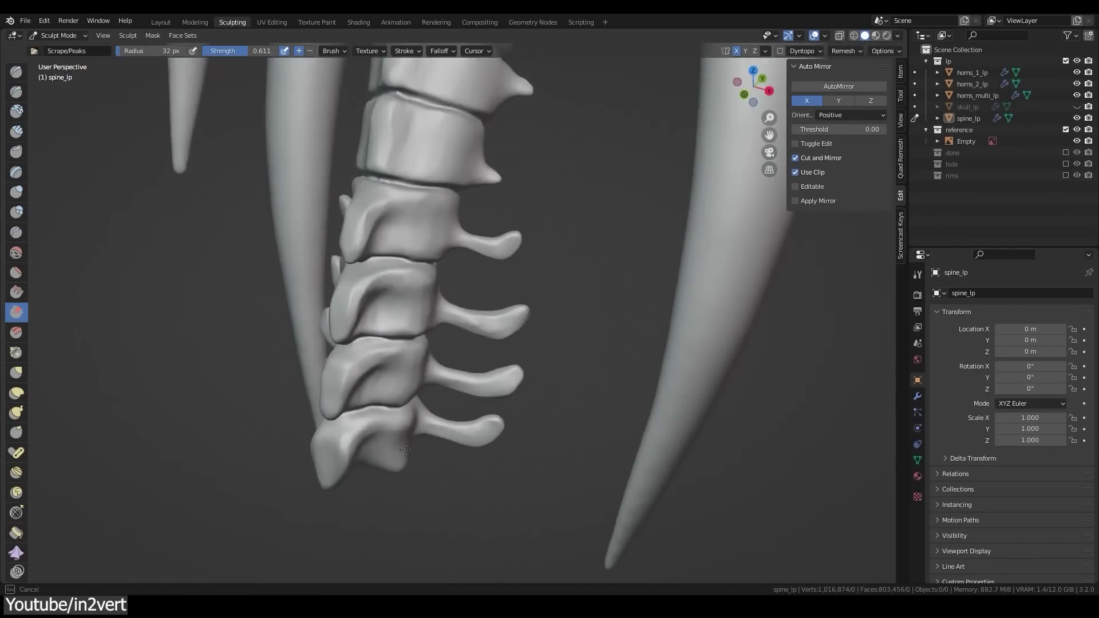
# - Mark the selected edges of the horns mesh as seams and UV unwrap all low-poly parts together
pyautogui.moveTo(410, 427); pyautogui.dragTo(521, 406, button='middle')
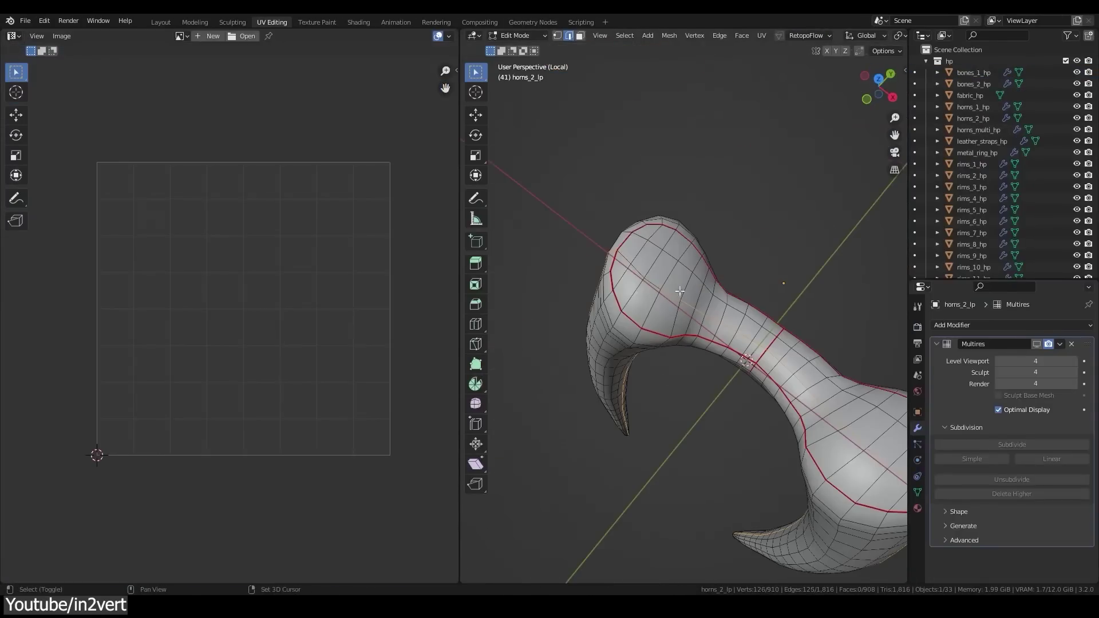
pyautogui.rightClick(769, 396)
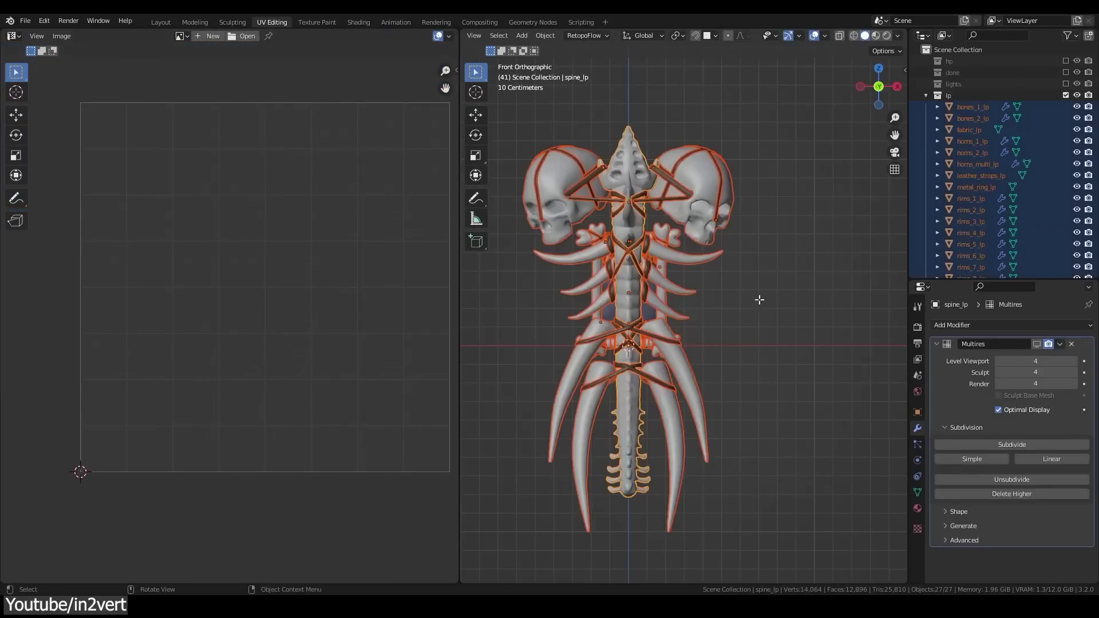
pyautogui.press('a')
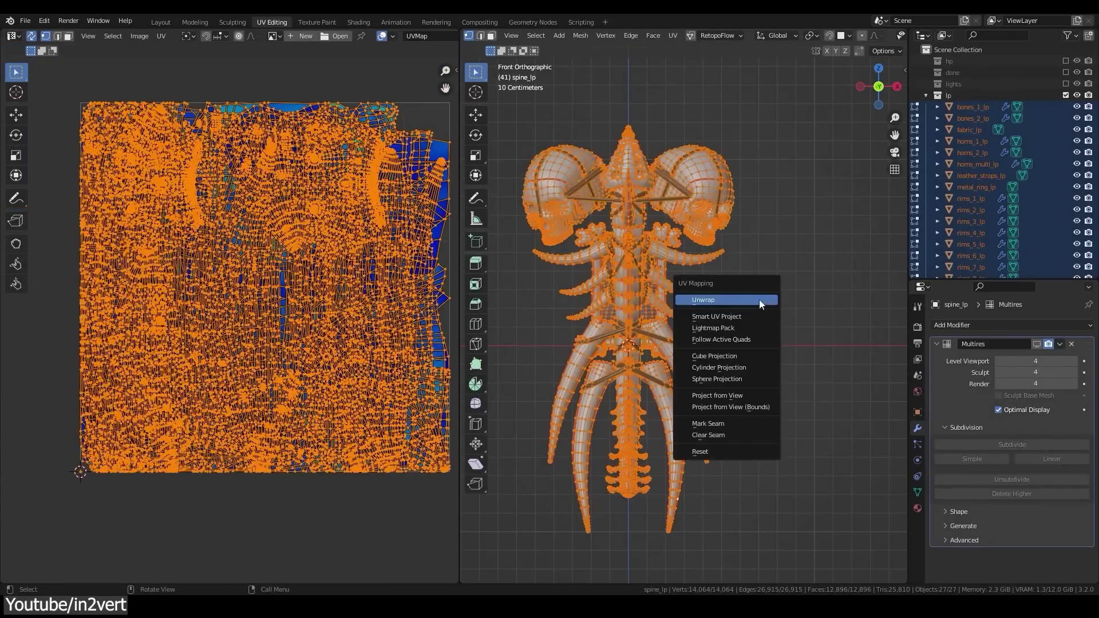
pyautogui.click(759, 300)
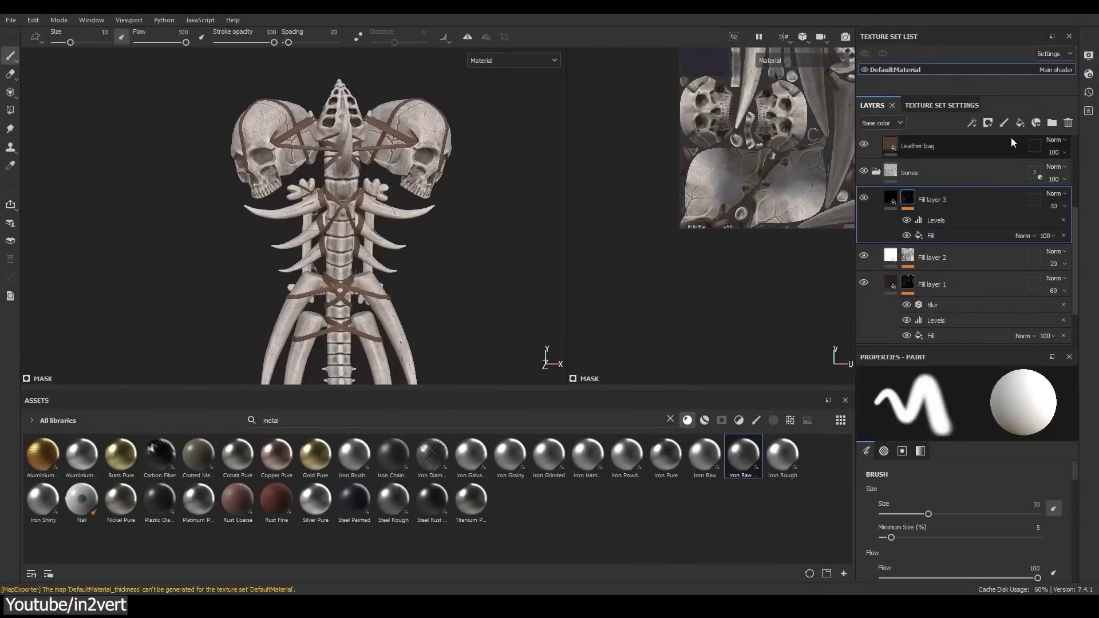
# - In Substance Painter, add a fill layer above Fill layer 3 in the bones folder with a dark brown base color
pyautogui.click(1020, 122)
pyautogui.click(958, 492)
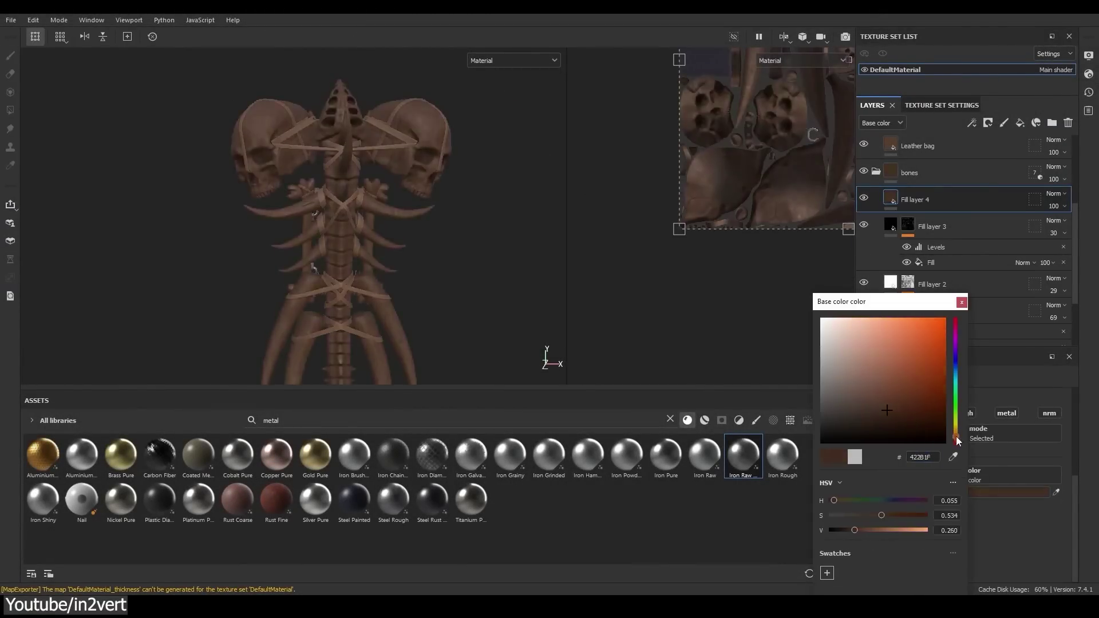